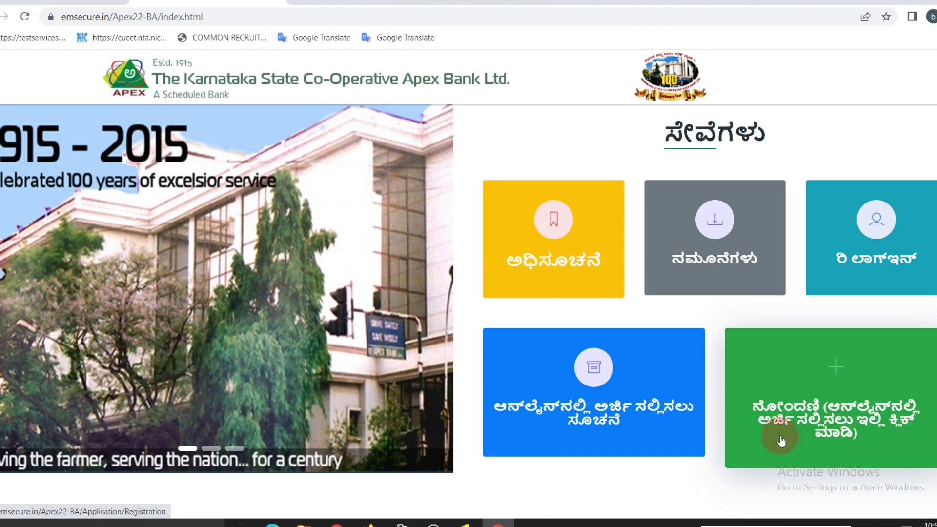
# Step: Open the Bank Assistant registration form and confirm the advertisement has been read
pyautogui.click(833, 433)
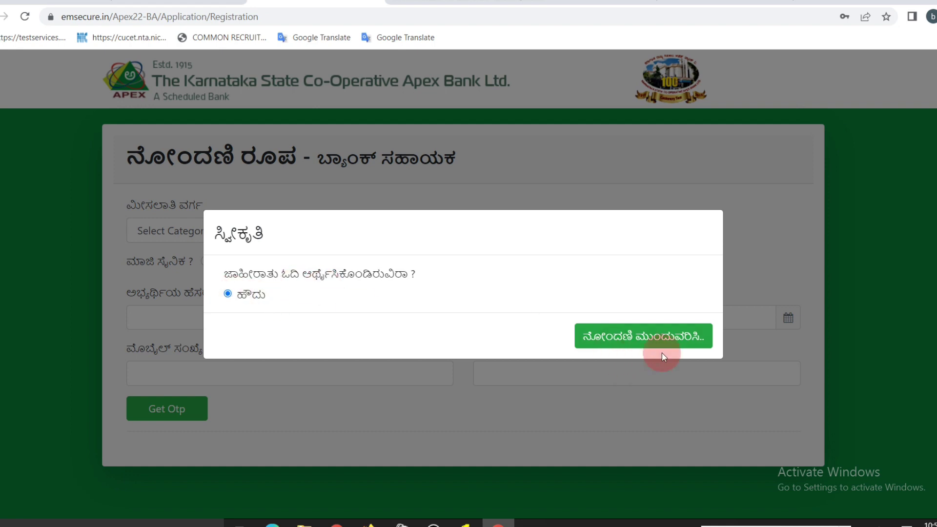
pyautogui.click(628, 340)
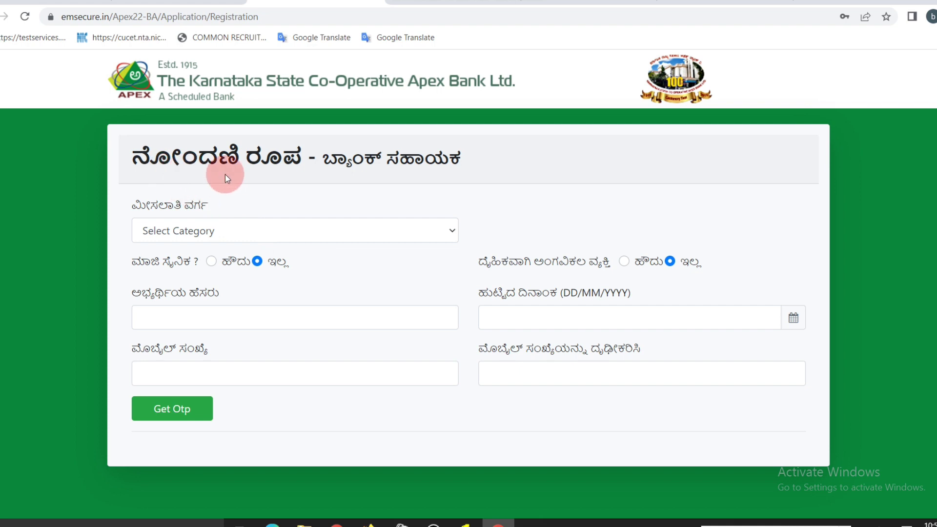
# Step: Set Category to ST and enter the candidate's name and date of birth
pyautogui.click(153, 226)
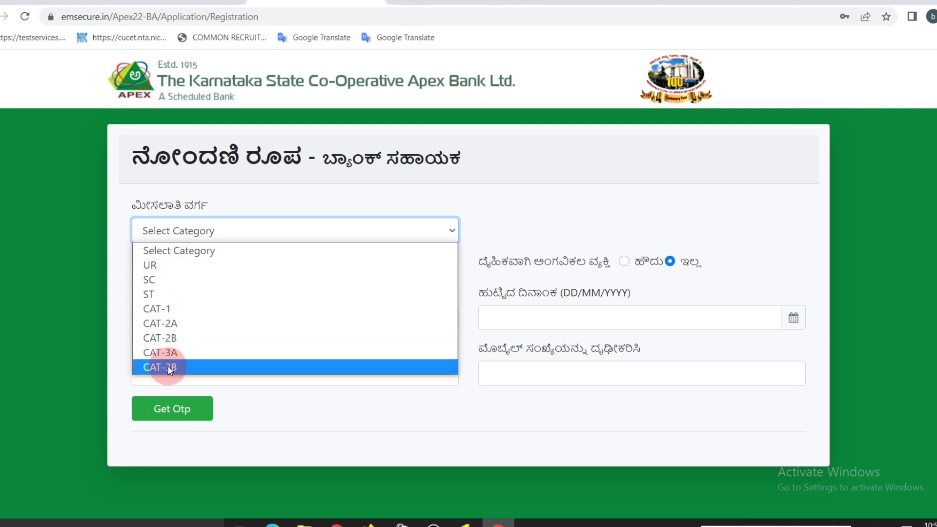
pyautogui.click(167, 254)
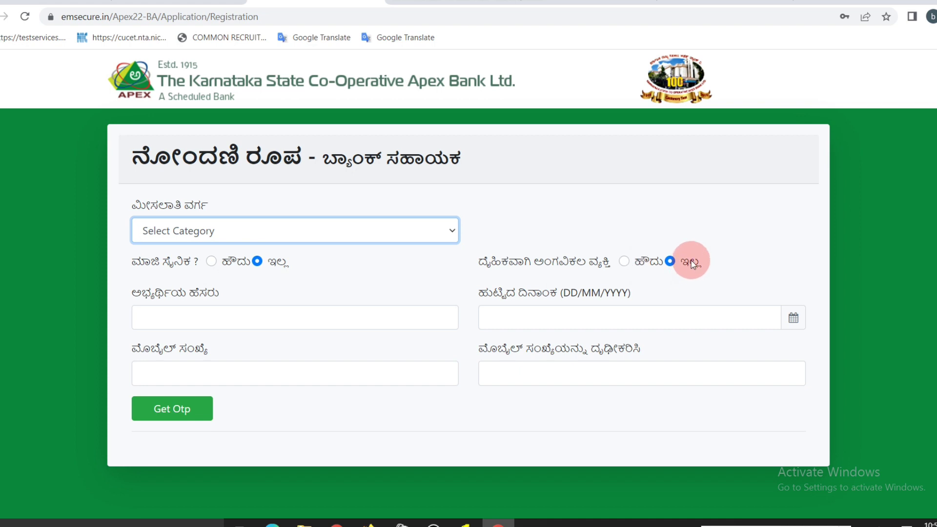
pyautogui.click(162, 312)
pyautogui.click(119, 332)
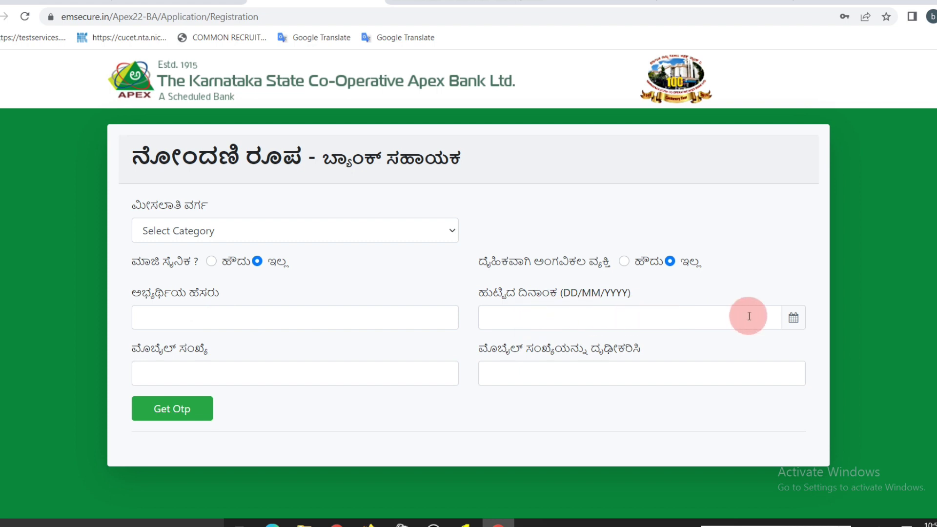
pyautogui.click(793, 319)
pyautogui.click(793, 320)
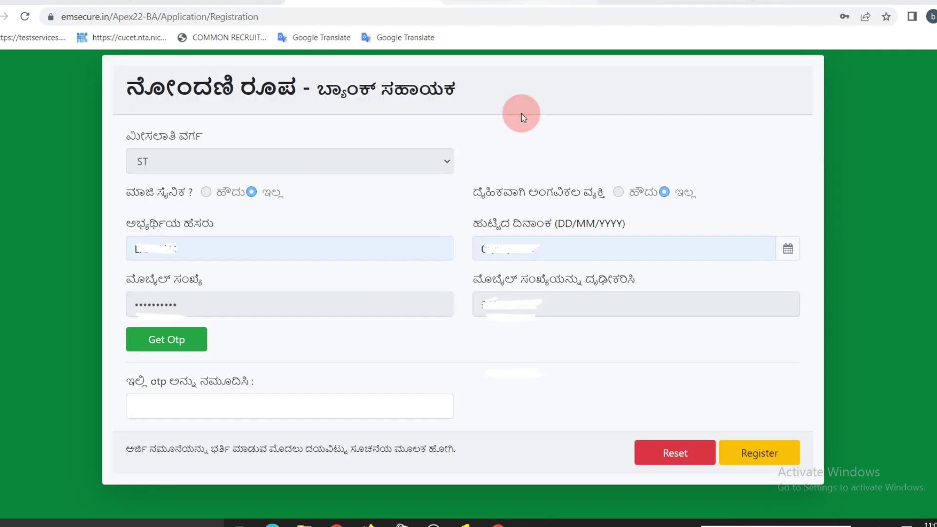
# Step: Enter the mobile OTP received and submit the registration
pyautogui.click(182, 403)
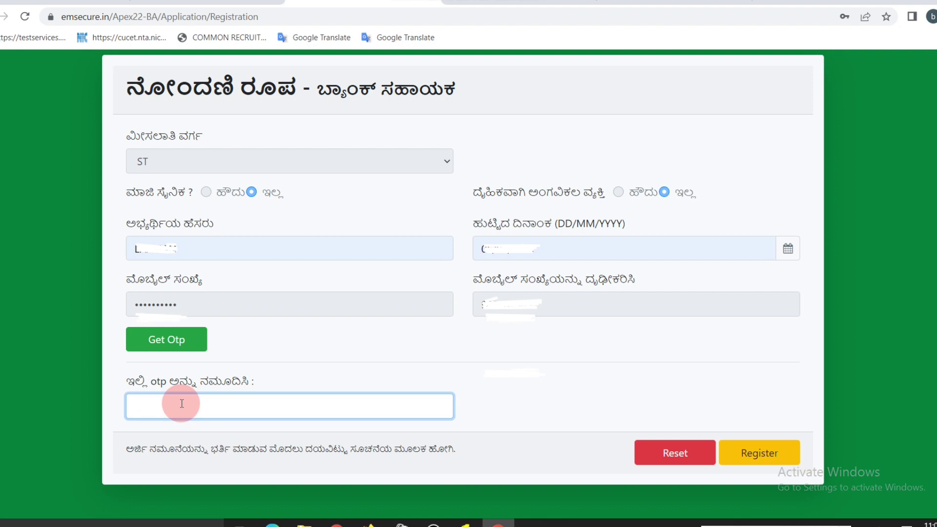
pyautogui.click(770, 461)
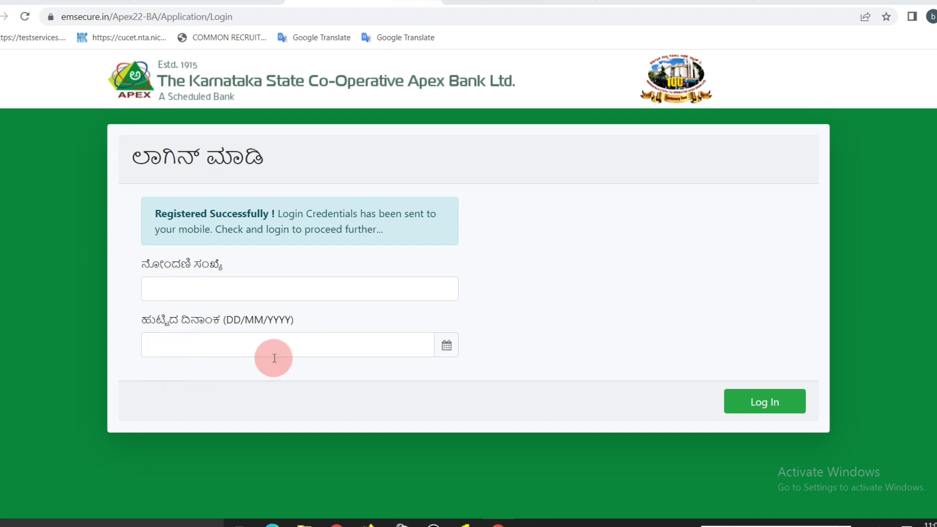
# Step: Log in with the registration number and date of birth to reach the application form
pyautogui.click(445, 345)
pyautogui.click(446, 345)
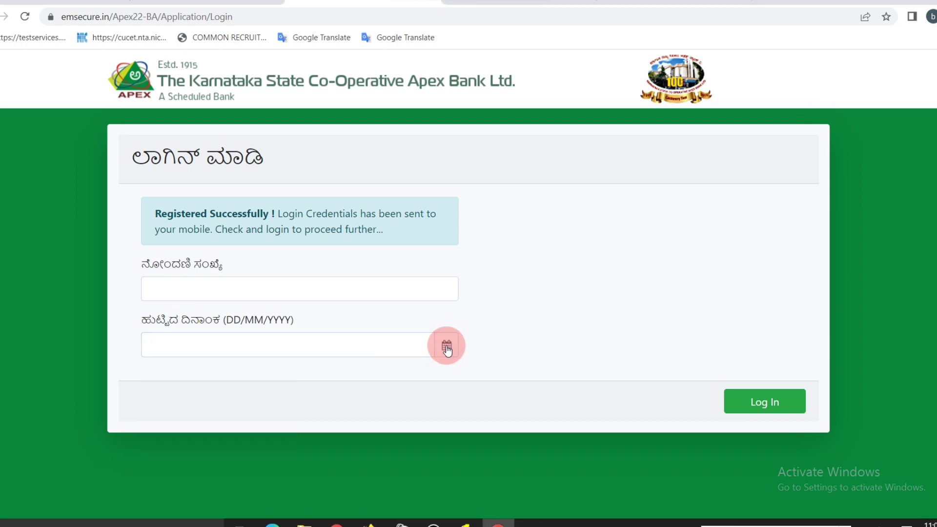
pyautogui.click(764, 403)
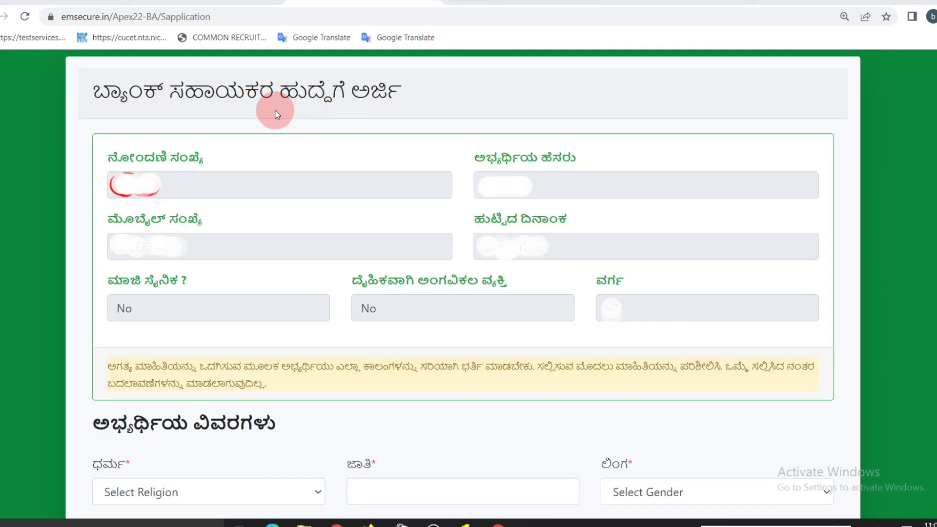
pyautogui.click(265, 138)
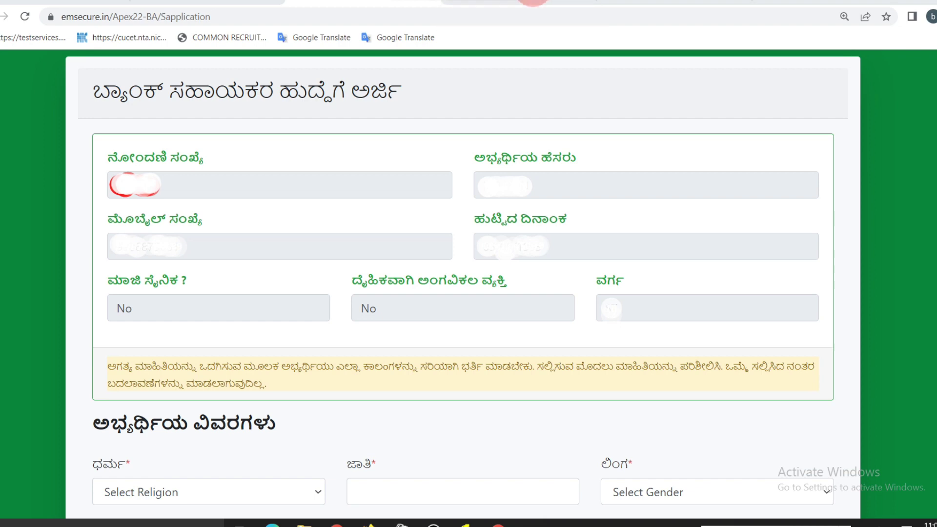
# Step: Set religion to Hindu, fill in the caste, and set gender to Male
pyautogui.scroll(-6, 376, 101)
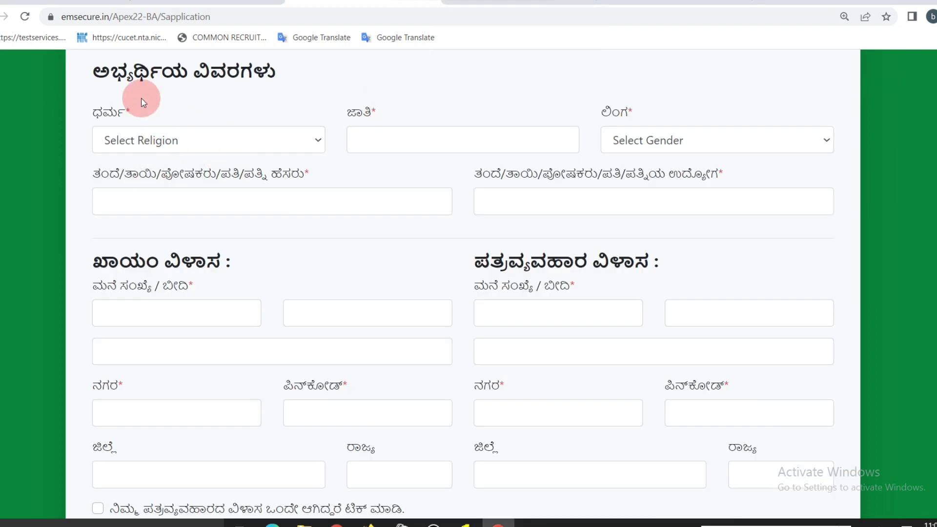
pyautogui.click(130, 150)
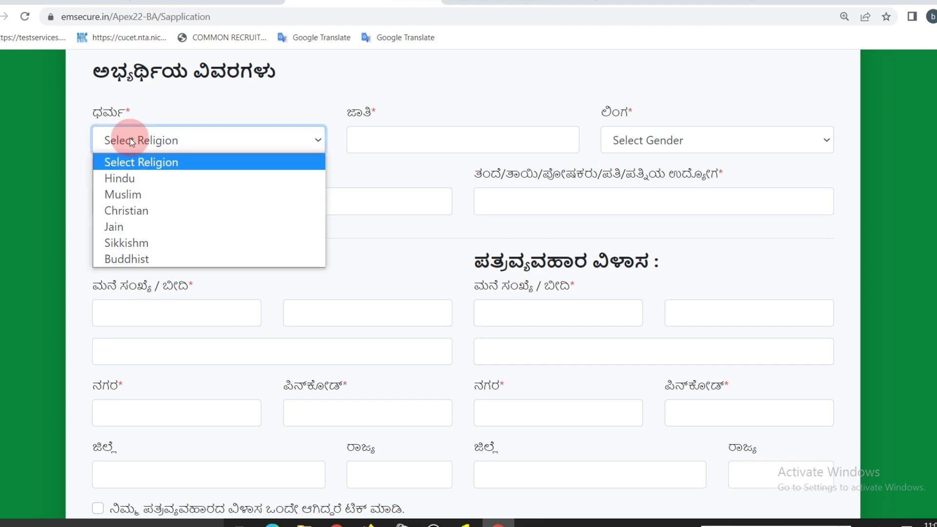
pyautogui.click(123, 180)
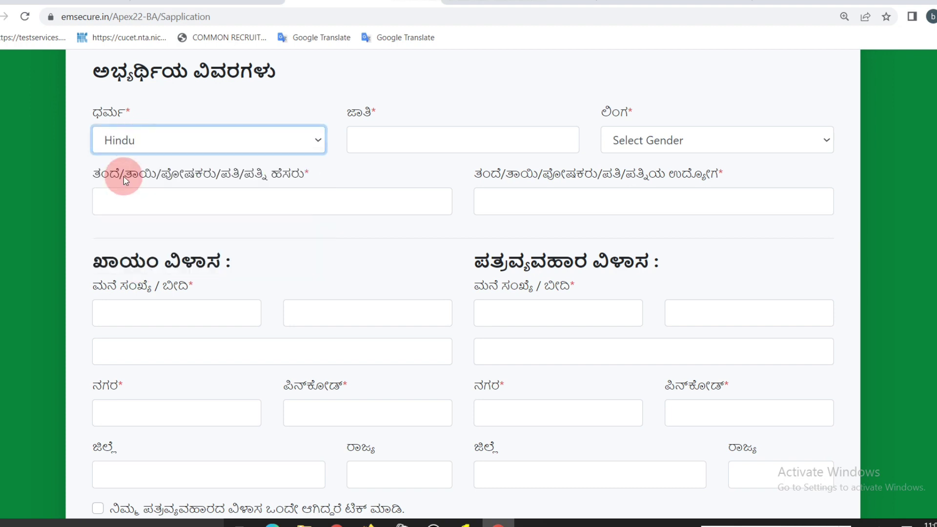
pyautogui.click(364, 130)
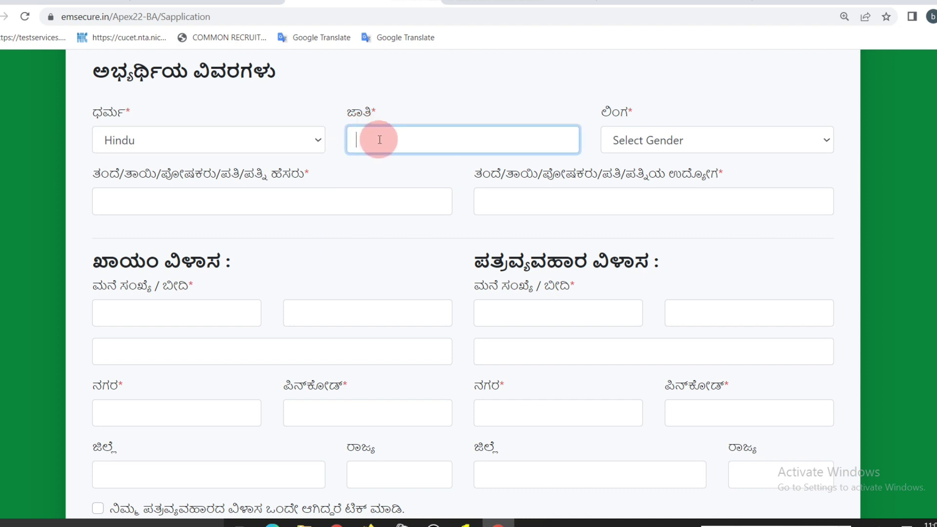
pyautogui.click(630, 139)
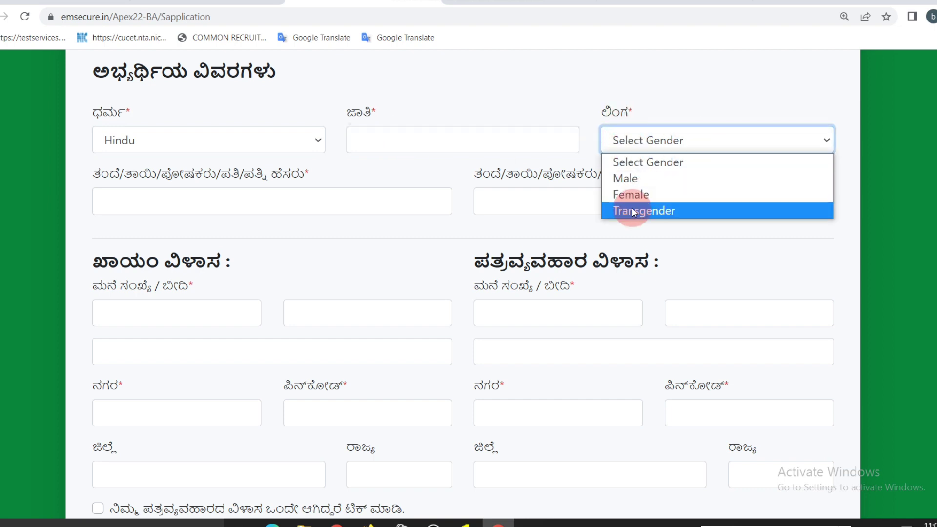
pyautogui.click(630, 178)
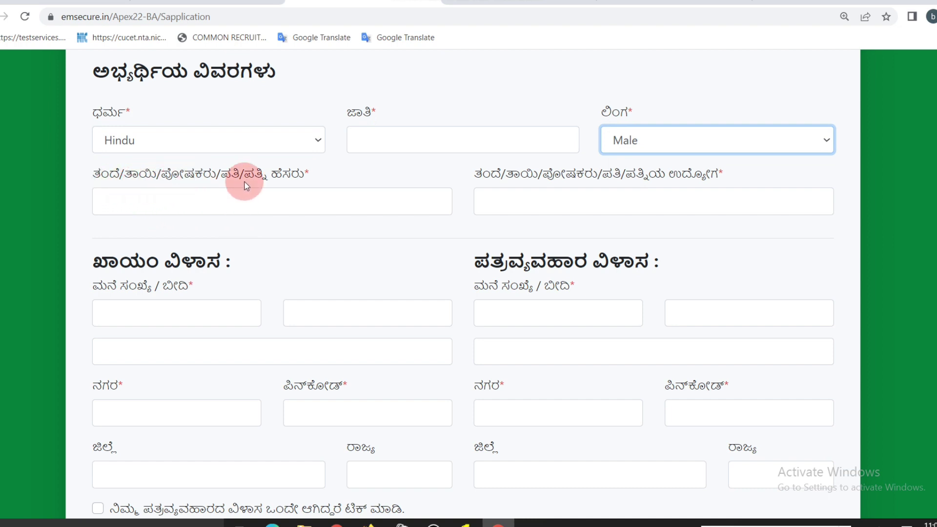
# Step: Enter the parent or guardian's name and occupation LABOUR WORK
pyautogui.click(124, 201)
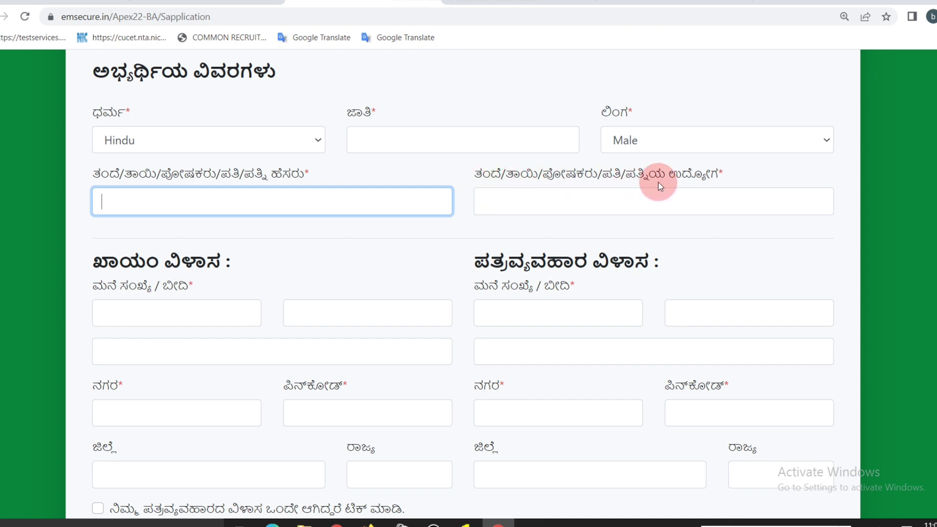
pyautogui.click(550, 202)
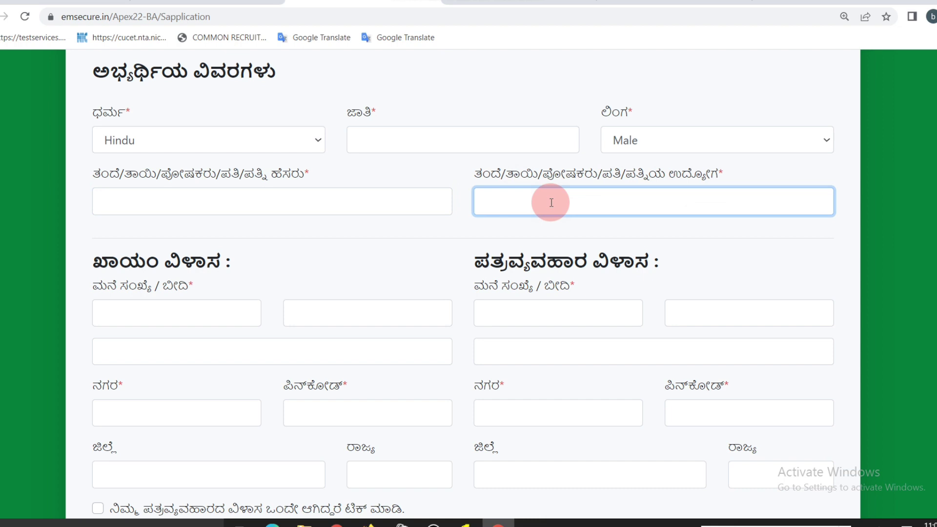
pyautogui.write('LABOUR WORK')
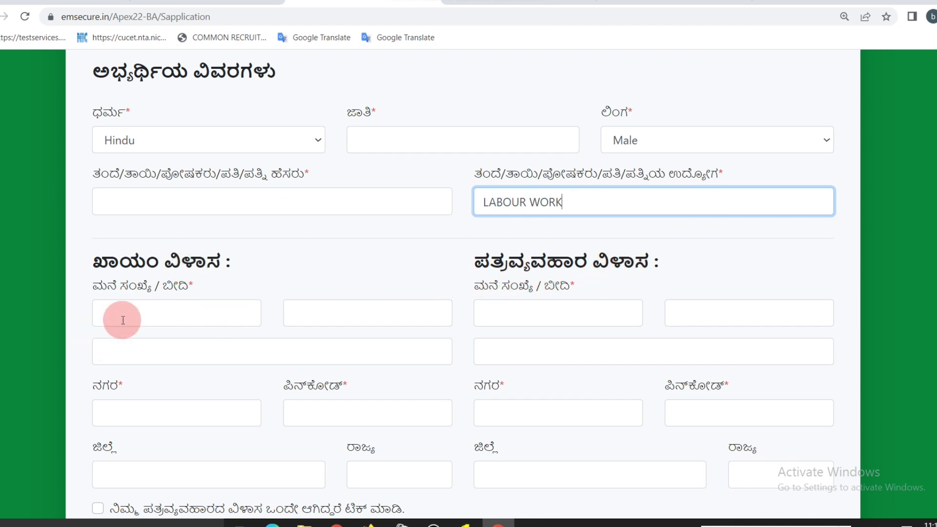
# Step: Fill in the permanent address and city, leaving the SHORAPUR suggestion unselected
pyautogui.click(141, 318)
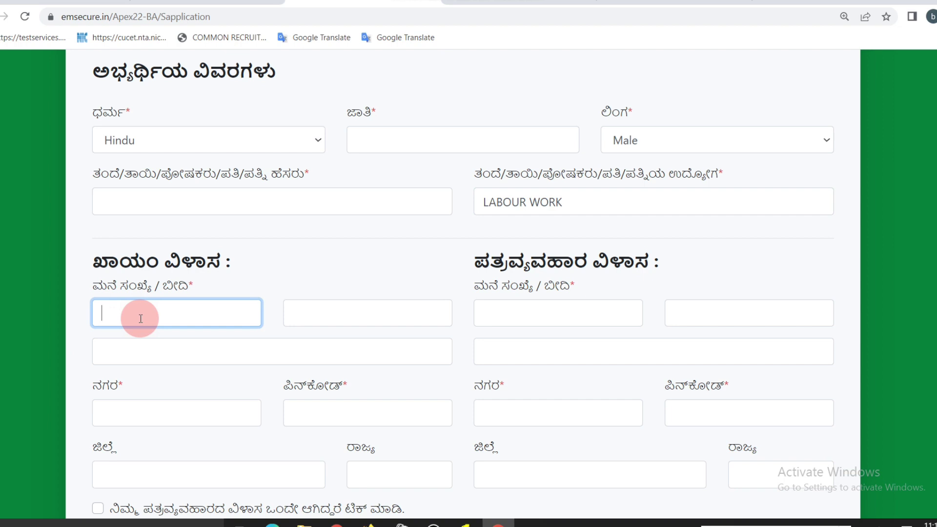
pyautogui.click(324, 314)
pyautogui.click(119, 359)
pyautogui.click(117, 308)
pyautogui.click(302, 308)
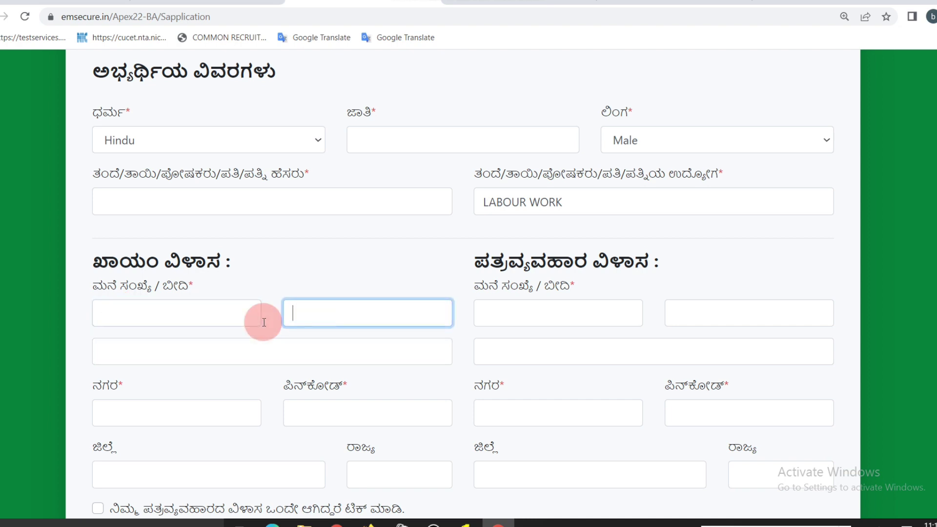
pyautogui.click(120, 350)
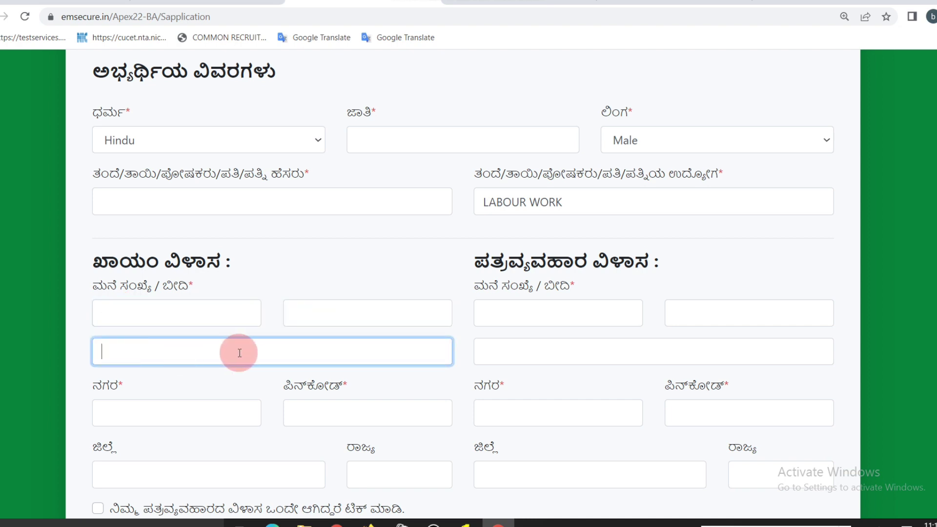
pyautogui.click(121, 416)
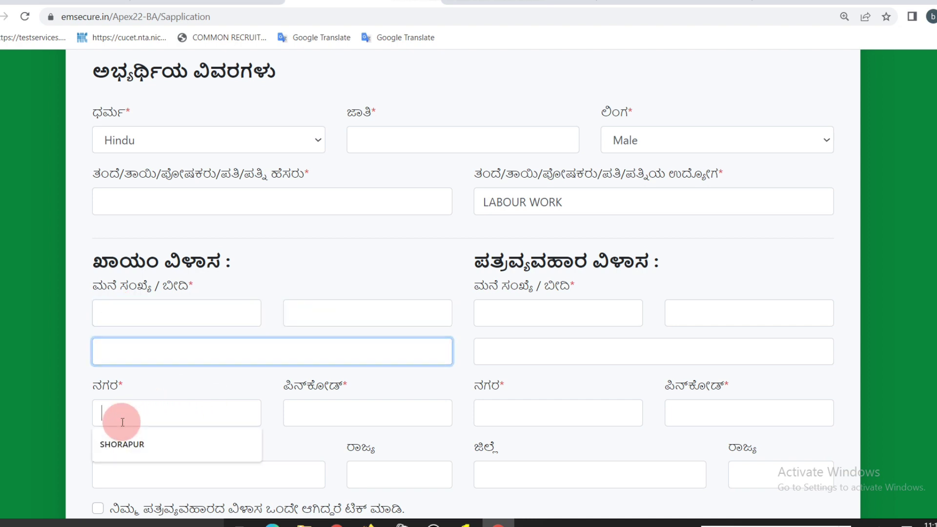
pyautogui.click(160, 374)
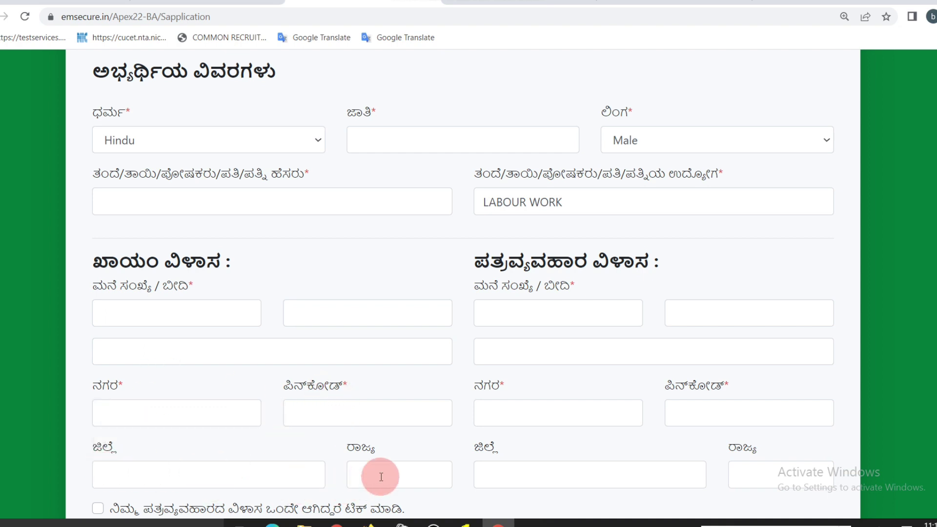
pyautogui.scroll(-3, 403, 439)
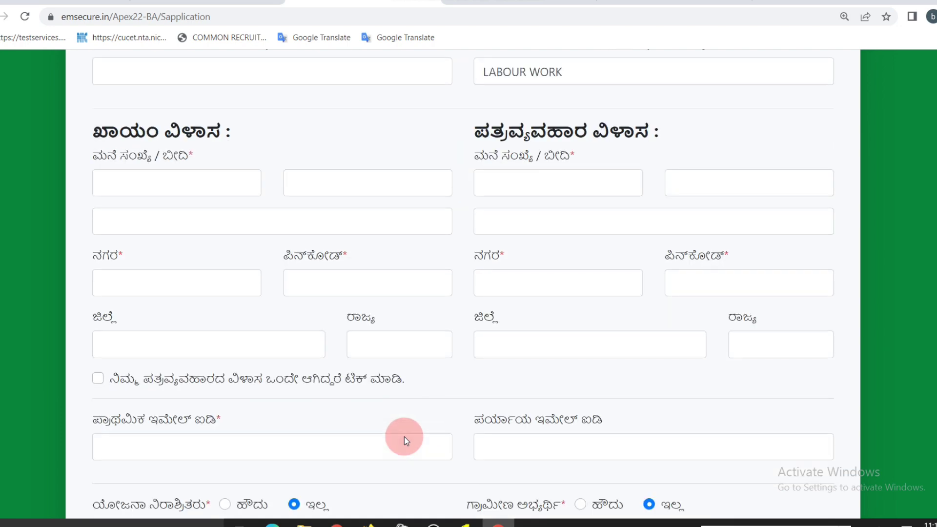
# Step: Mark Yes for both Kannada medium and Kalyana Karnataka region
pyautogui.scroll(-1, 404, 441)
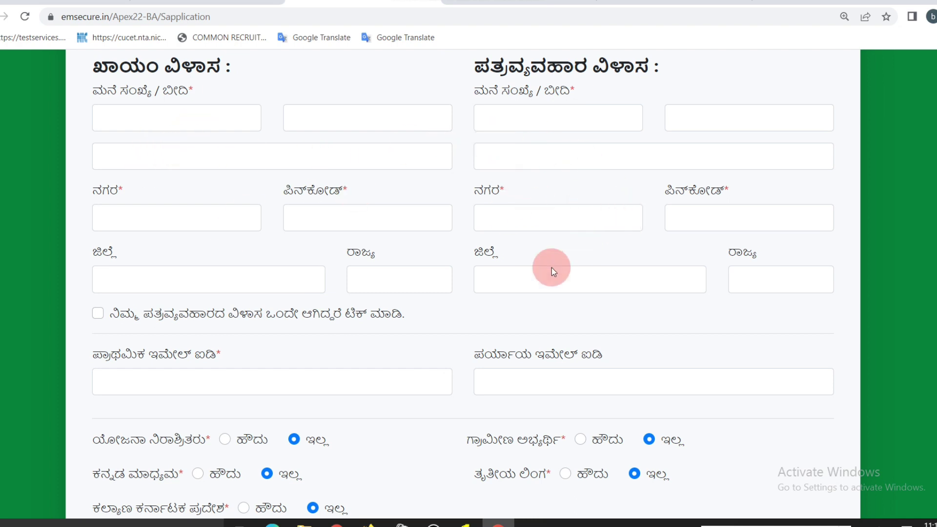
pyautogui.scroll(-3, 371, 315)
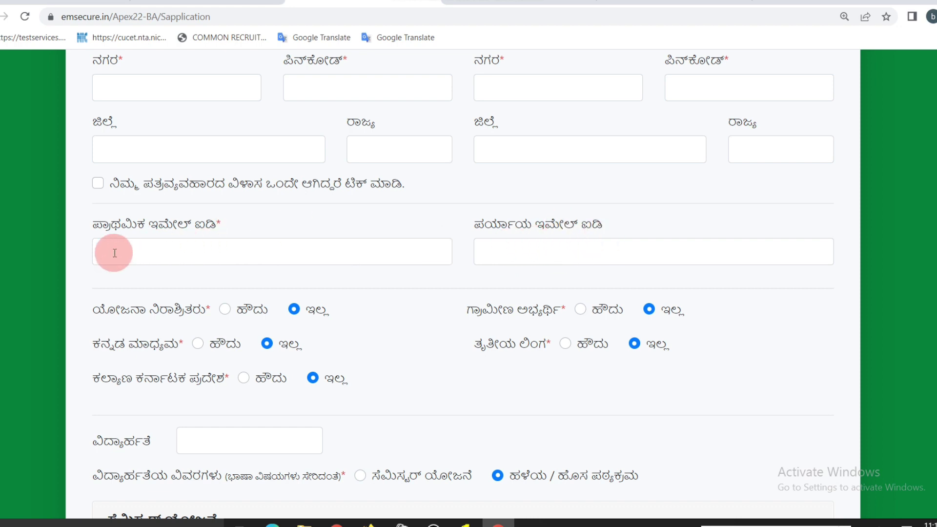
pyautogui.scroll(-2, 238, 282)
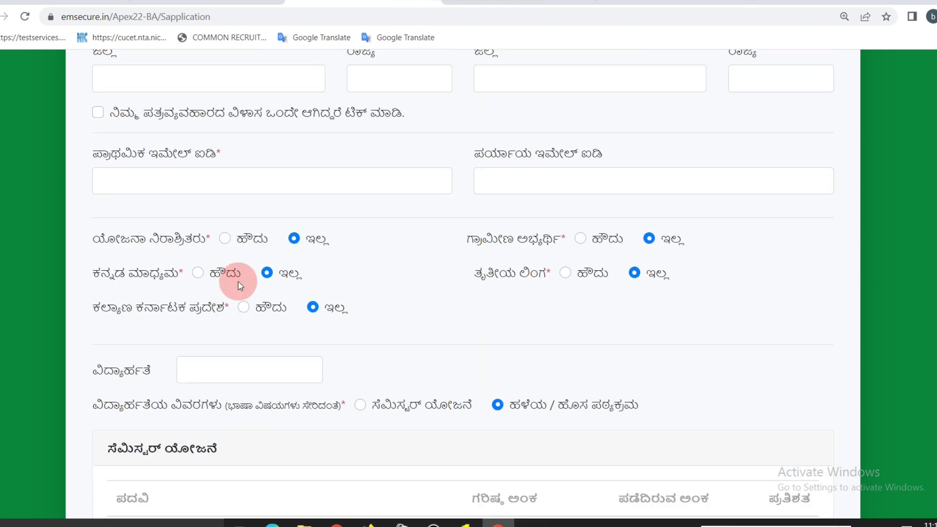
pyautogui.scroll(-1, 238, 282)
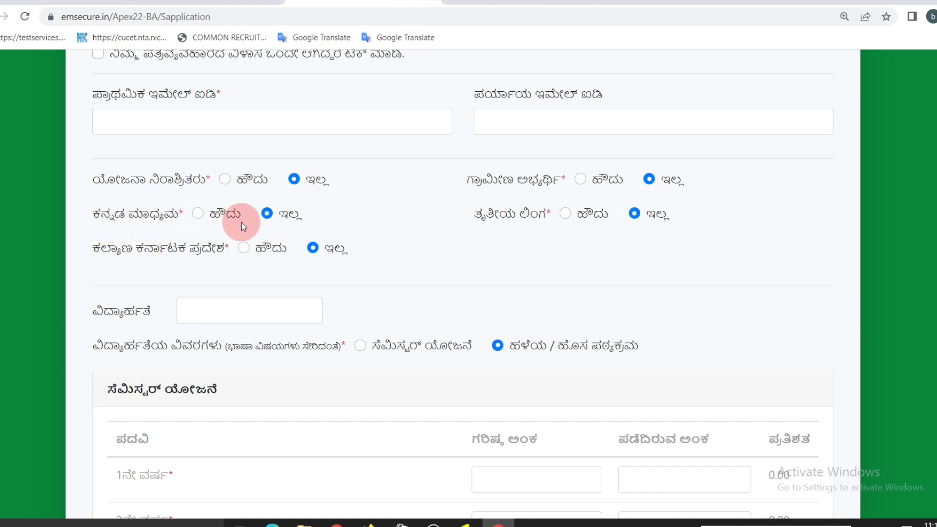
pyautogui.click(197, 213)
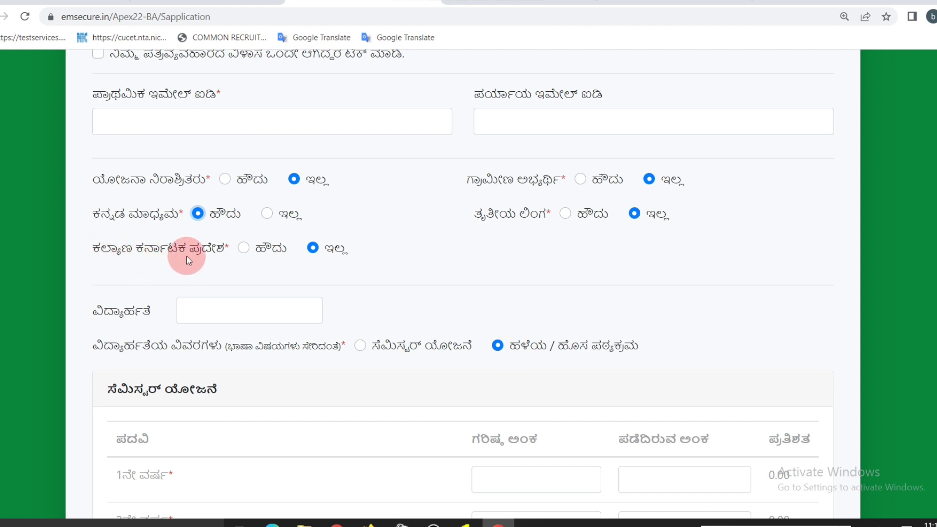
pyautogui.click(247, 248)
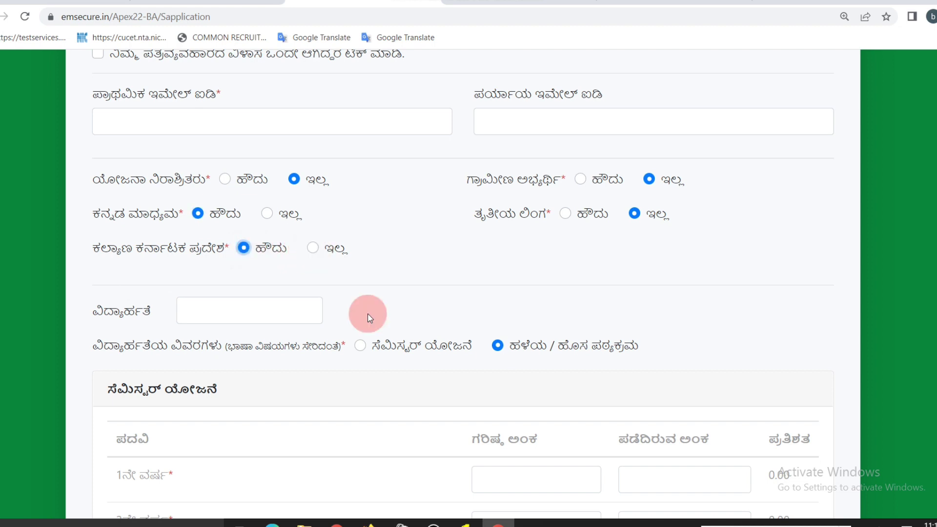
pyautogui.scroll(-1, 239, 231)
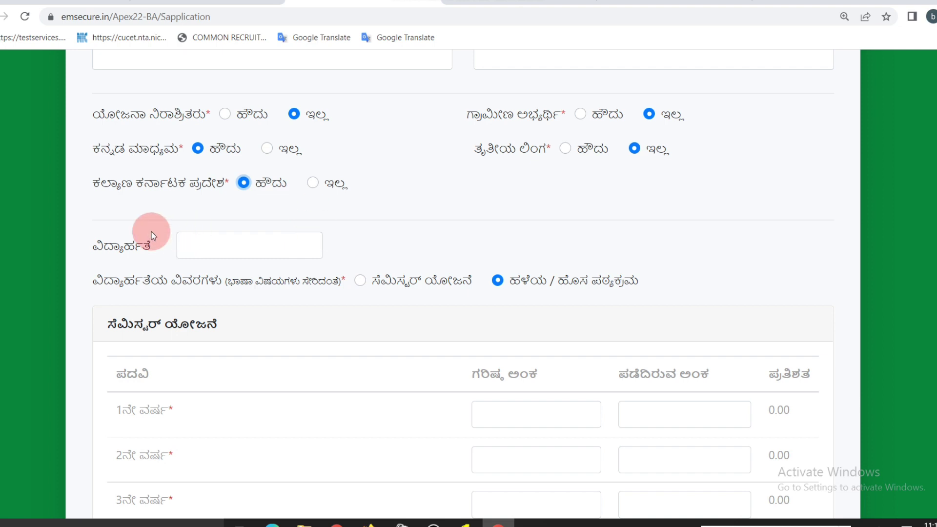
# Step: Choose the semester scheme and review the eight semester mark rows
pyautogui.scroll(-1, 153, 230)
pyautogui.click(214, 179)
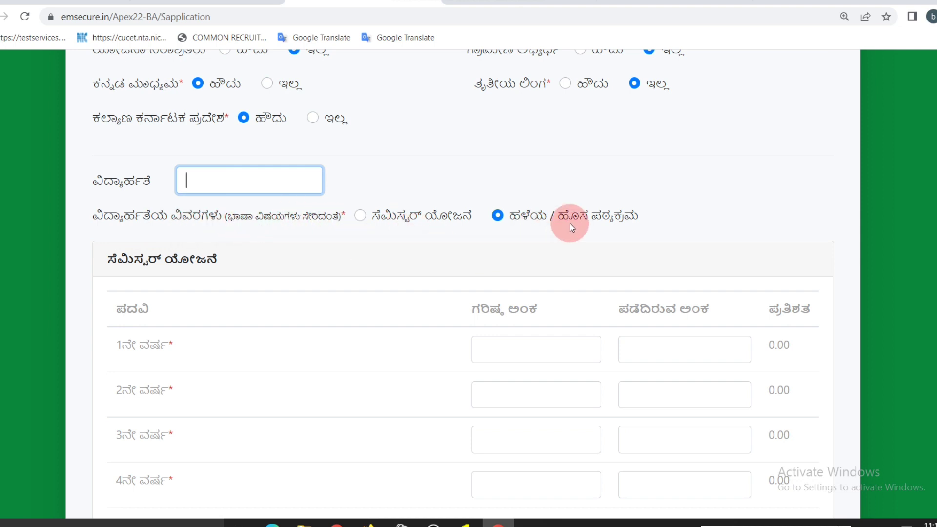
pyautogui.click(360, 216)
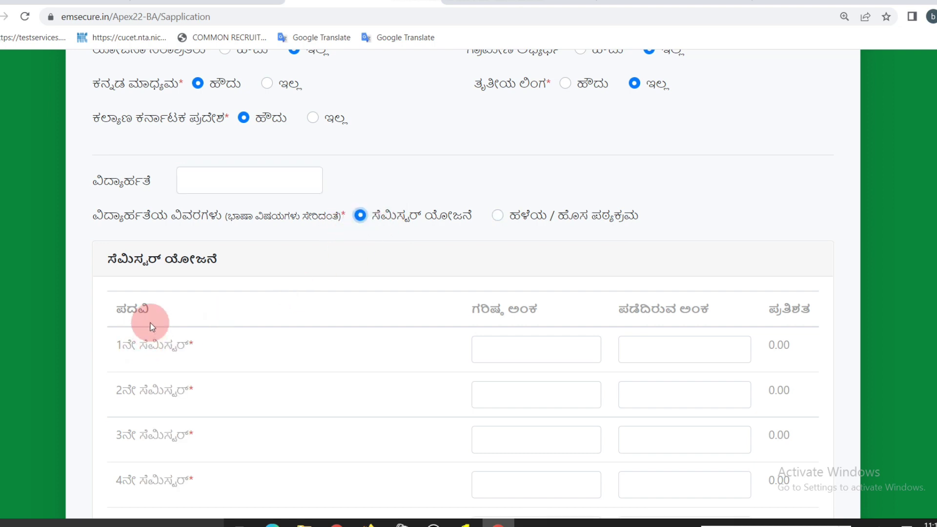
pyautogui.scroll(-2, 151, 405)
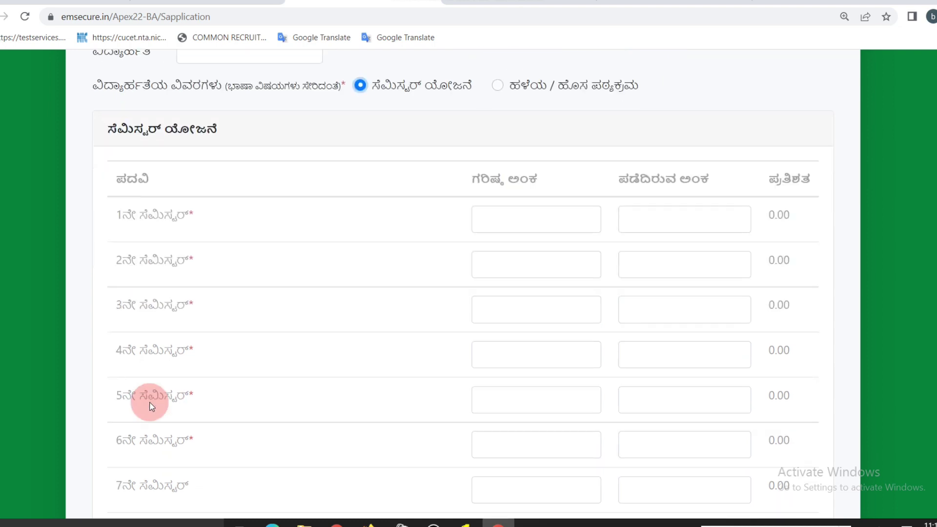
pyautogui.scroll(-1, 139, 379)
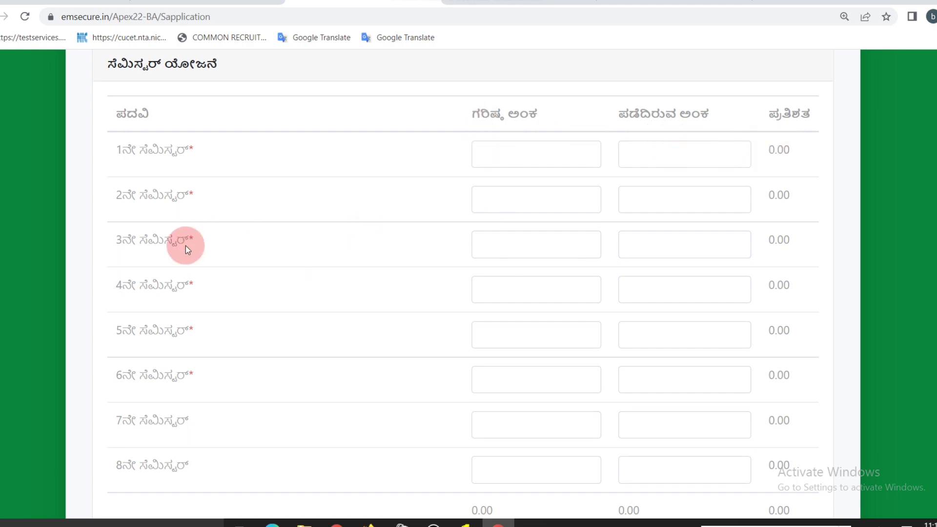
pyautogui.scroll(3, 186, 245)
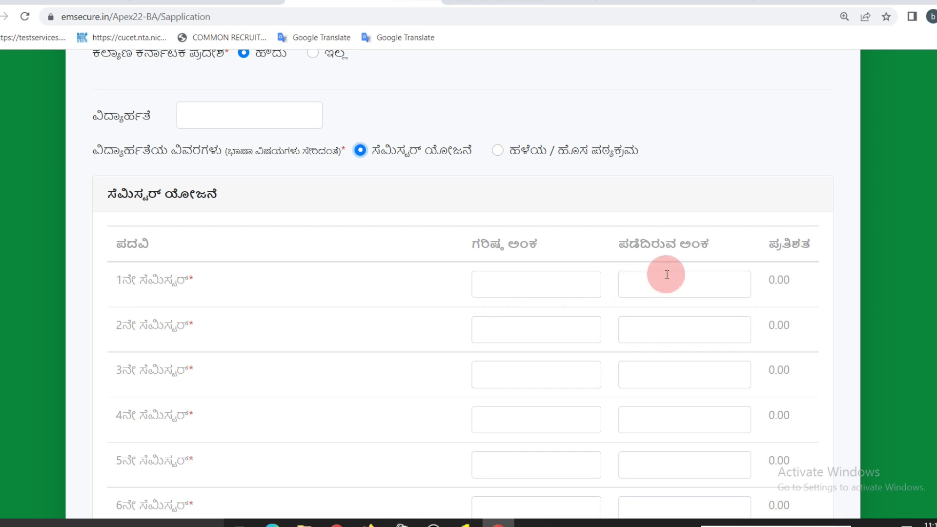
pyautogui.scroll(2, 263, 234)
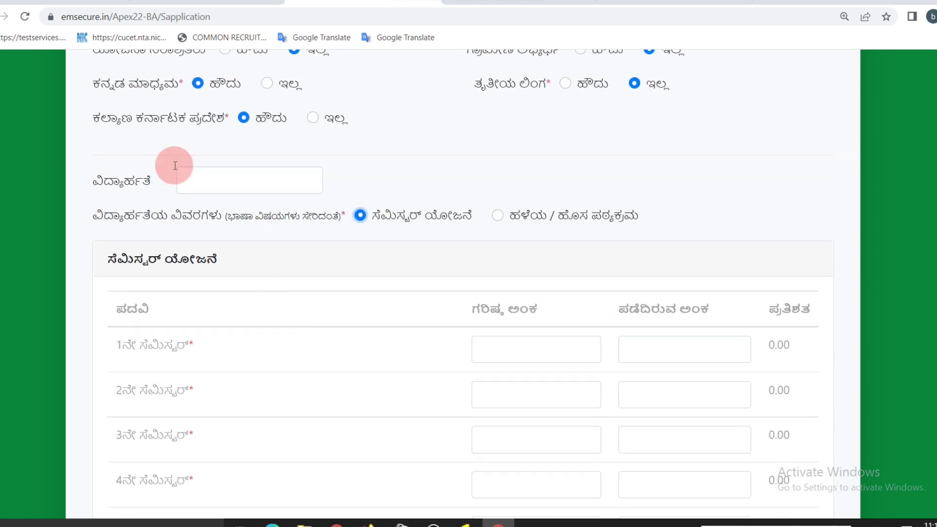
# Step: Enter B.COM as the educational qualification, correcting the typos
pyautogui.click(210, 183)
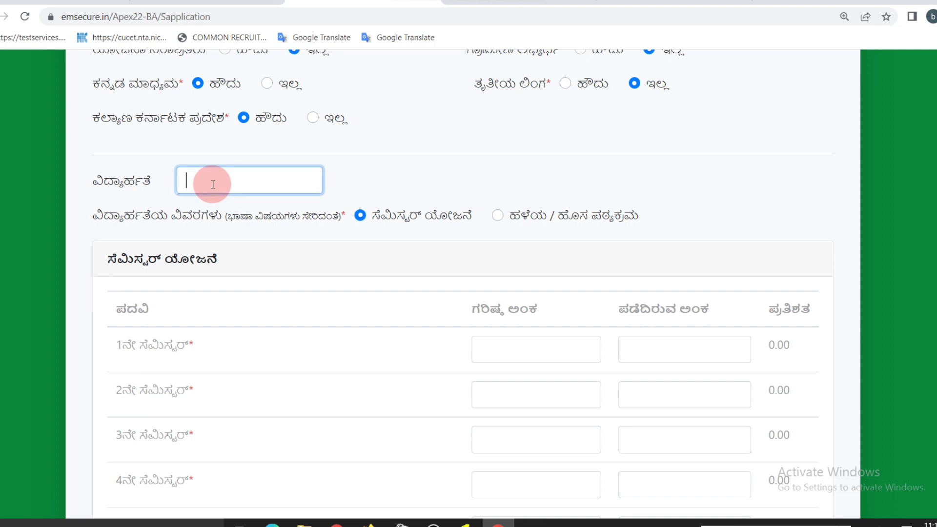
pyautogui.write('BA')
pyautogui.press('BackSpace')
pyautogui.write('B.COM')
pyautogui.click(199, 184)
pyautogui.press('BackSpace')
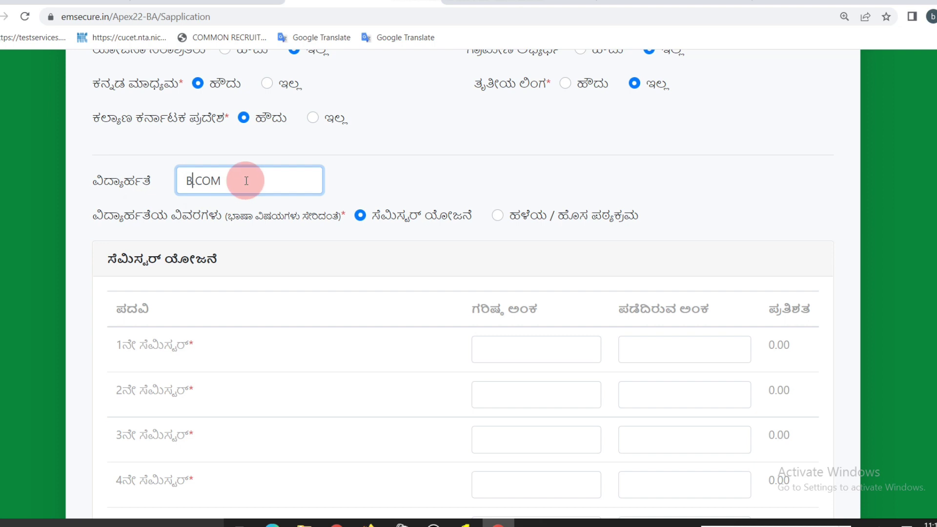
pyautogui.click(271, 183)
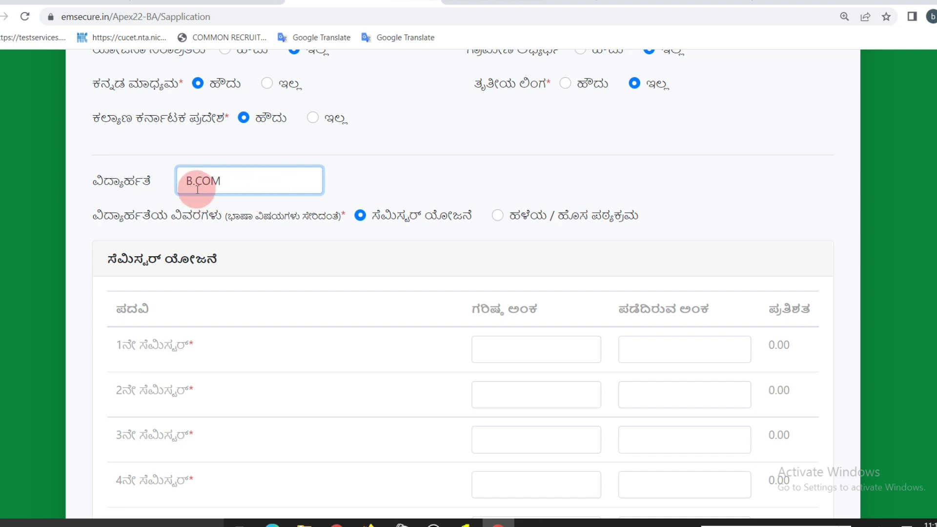
pyautogui.scroll(-3, 178, 233)
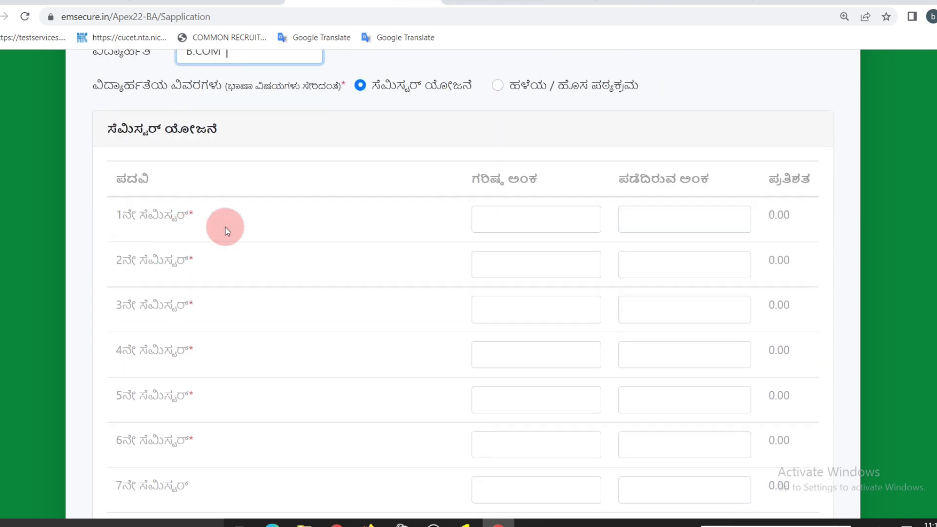
pyautogui.scroll(-1, 225, 227)
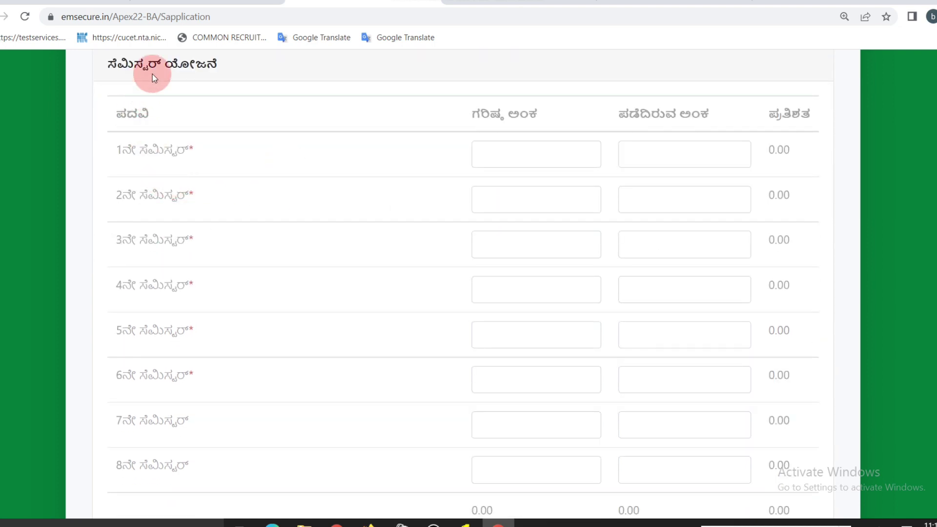
pyautogui.scroll(2, 251, 132)
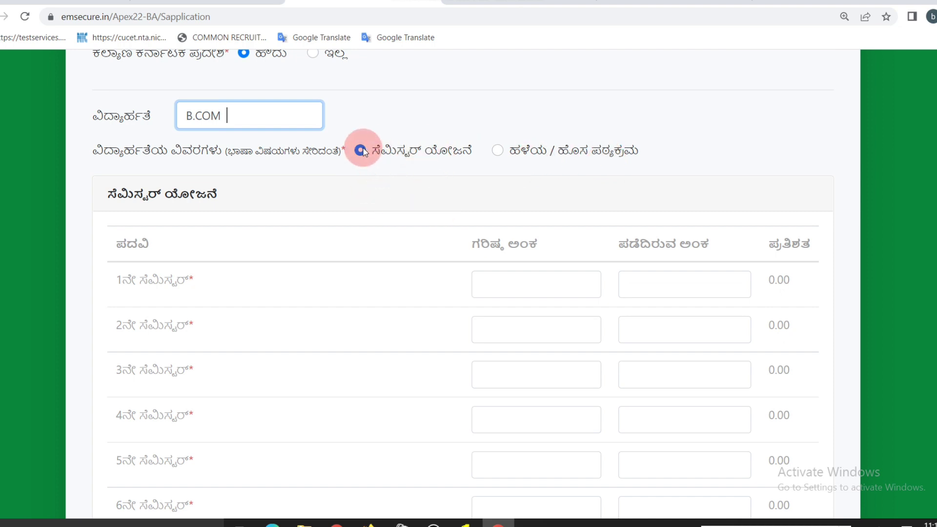
pyautogui.scroll(-3, 146, 328)
# Step: Enter 1st semester marks of 410 out of 600
pyautogui.click(498, 143)
pyautogui.write('600')
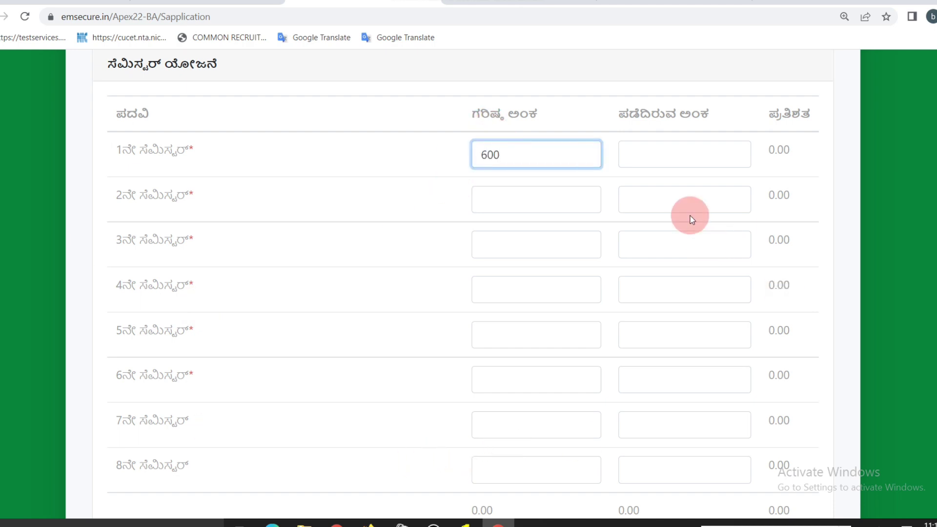
pyautogui.click(644, 161)
pyautogui.write('410')
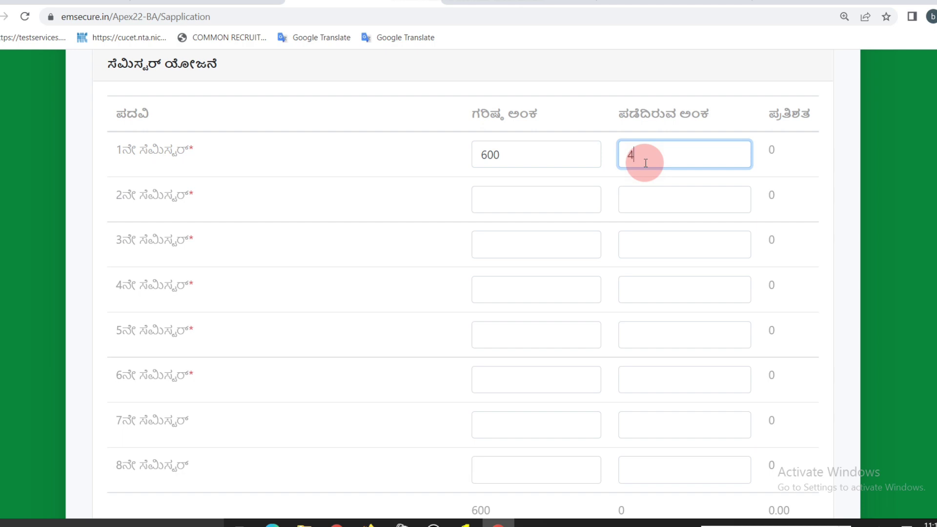
pyautogui.click(422, 177)
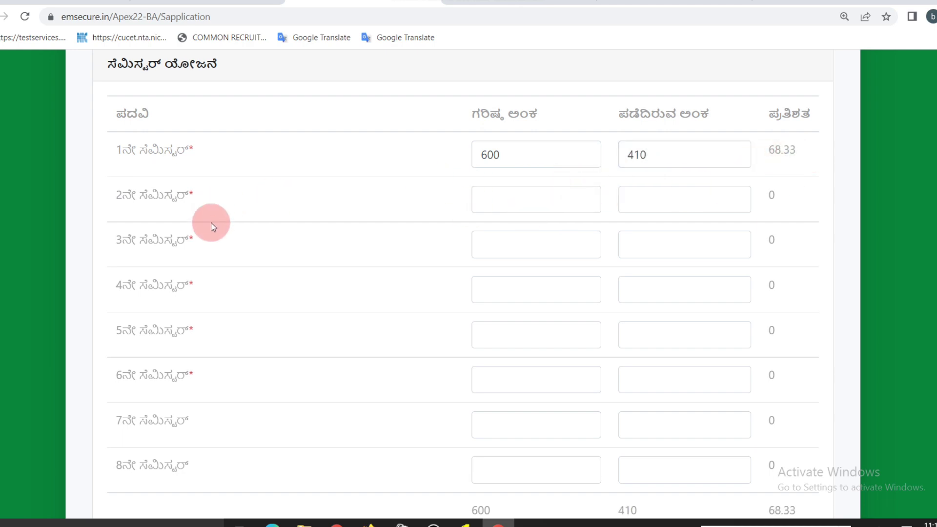
# Step: Enter 2nd semester marks of 425 out of 600, bringing totals to 835/1200
pyautogui.click(529, 202)
pyautogui.write('600')
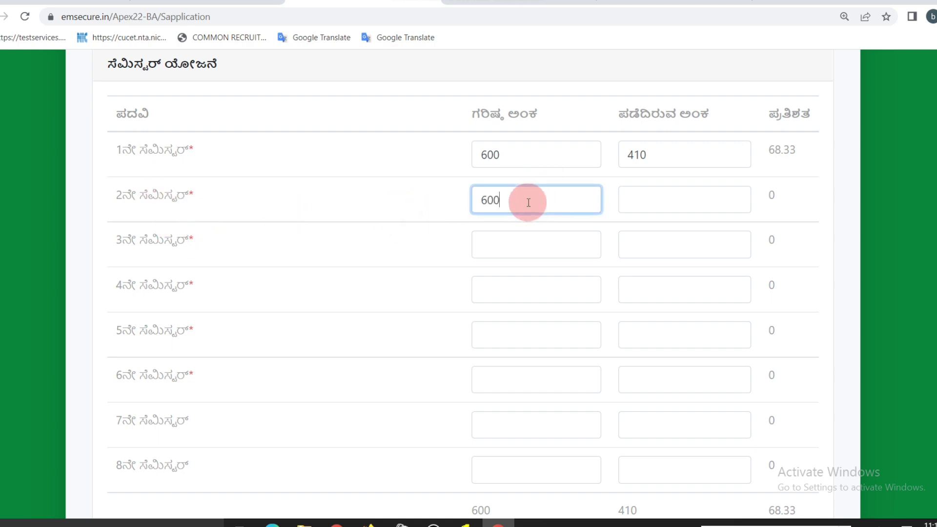
pyautogui.press('Tab')
pyautogui.write('425')
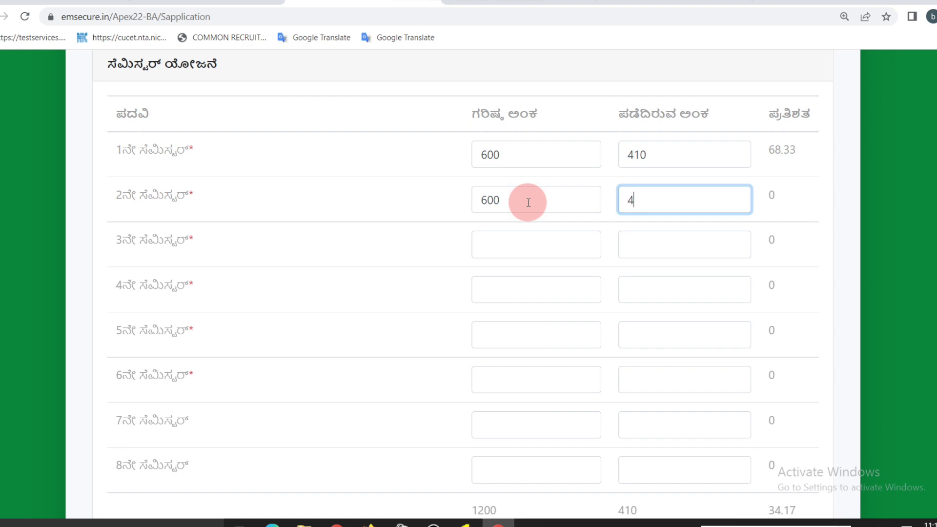
pyautogui.click(429, 223)
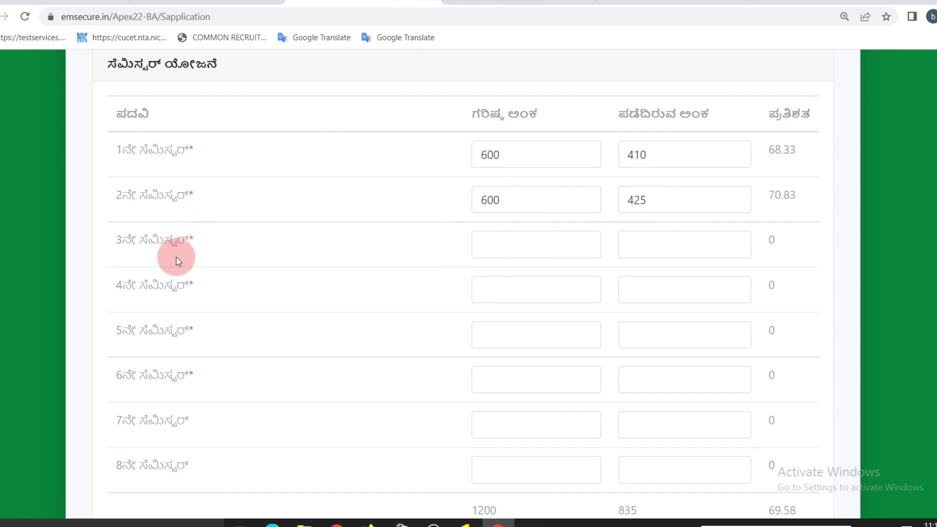
pyautogui.scroll(-5, 507, 296)
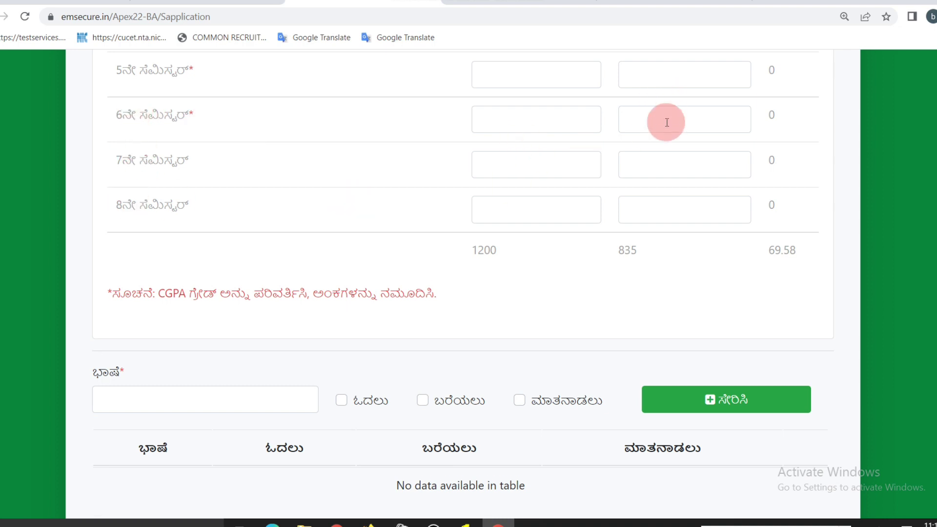
pyautogui.scroll(-1, 663, 112)
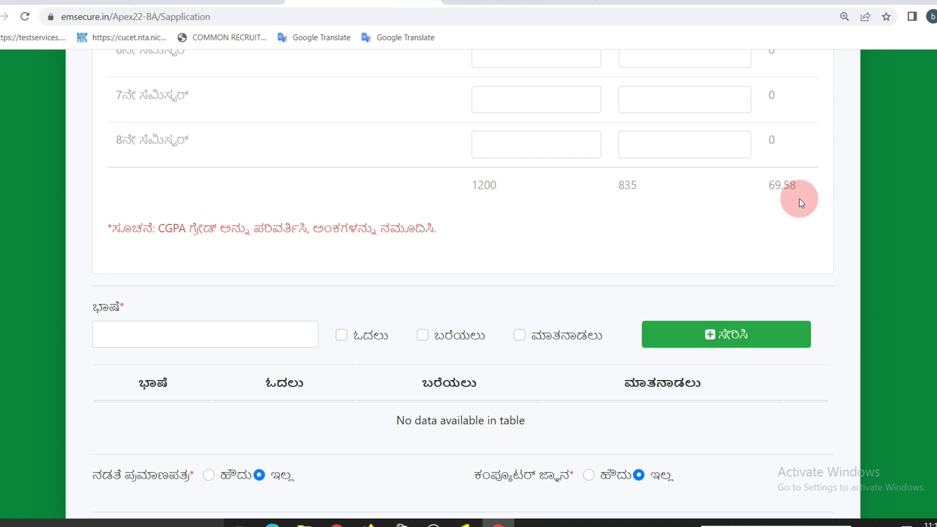
pyautogui.scroll(-1, 473, 305)
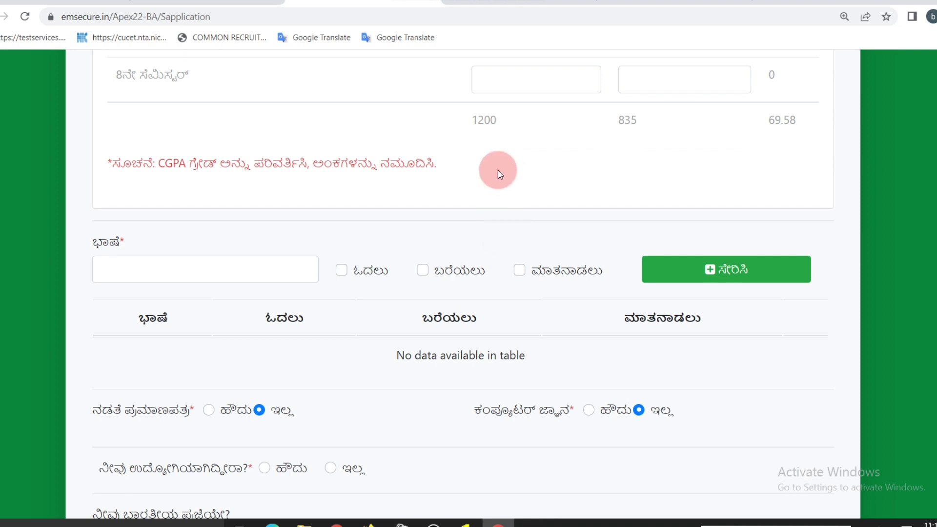
pyautogui.scroll(-1, 495, 168)
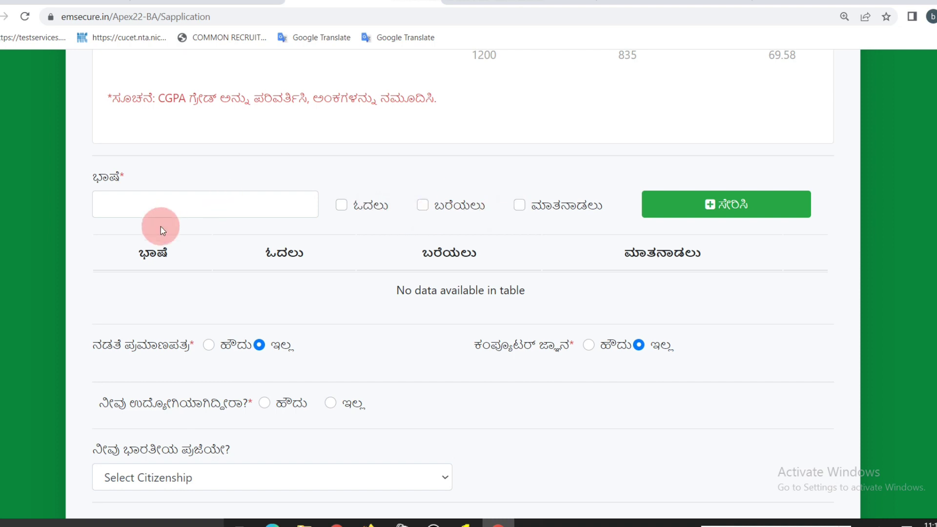
# Step: Add KANNADA to the language table with read, write and speak ticked
pyautogui.click(120, 210)
pyautogui.write('KANNADA')
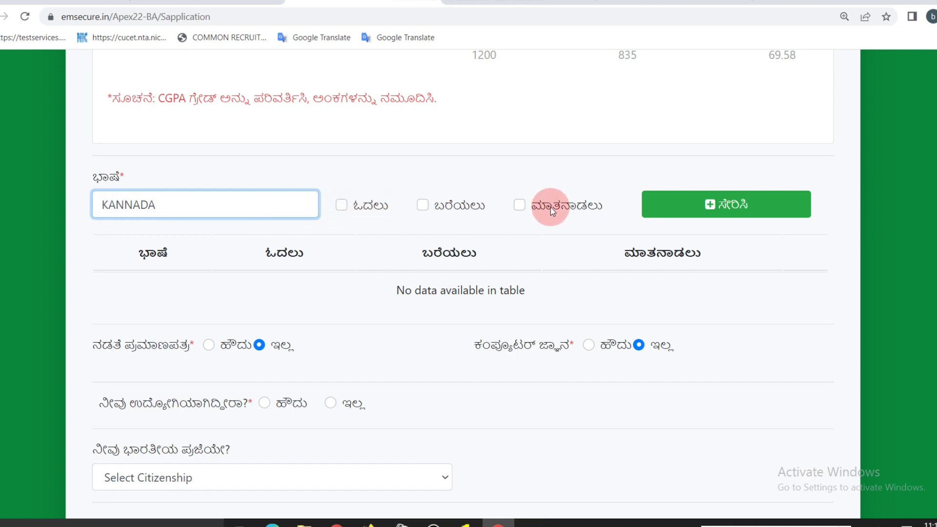
pyautogui.click(341, 205)
pyautogui.click(423, 211)
pyautogui.click(519, 205)
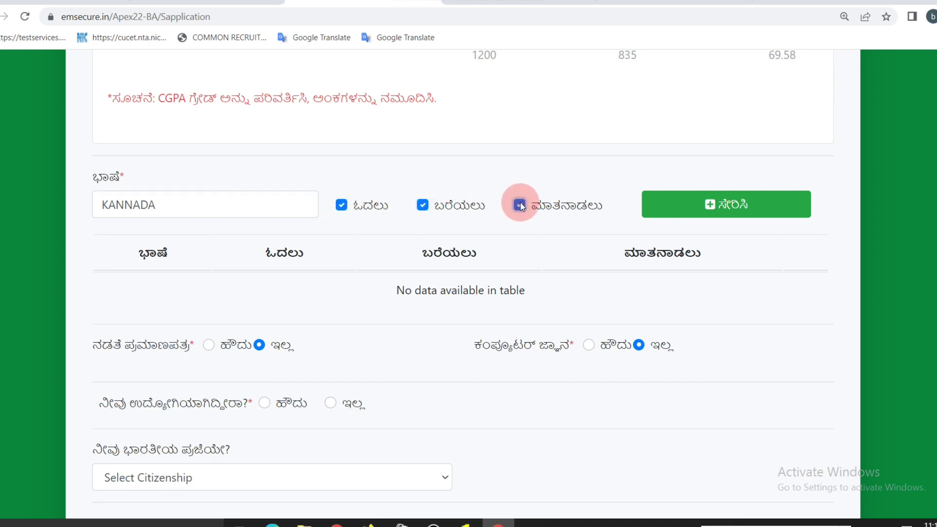
pyautogui.click(714, 208)
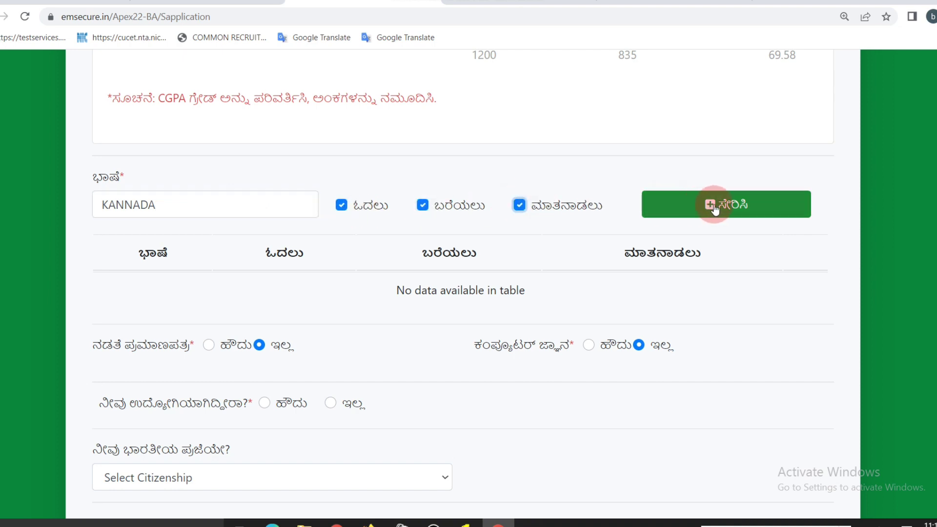
pyautogui.click(713, 207)
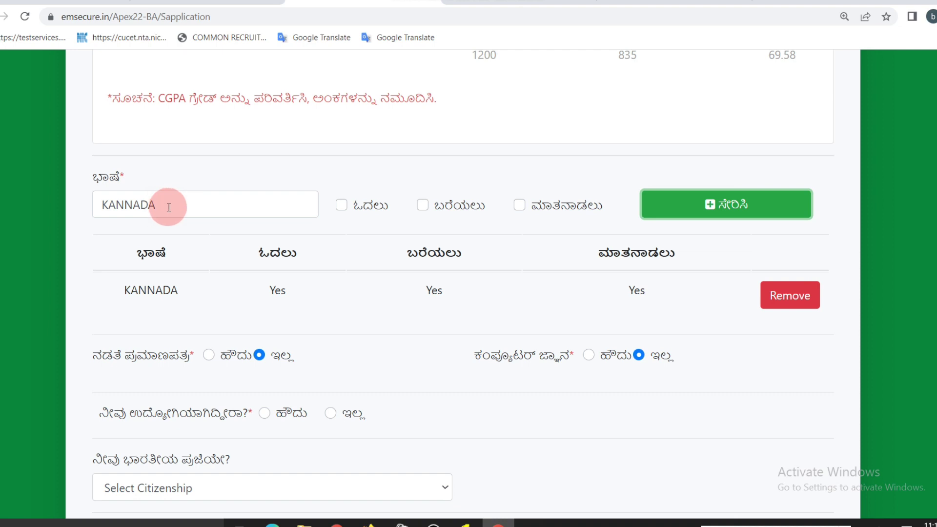
# Step: Add ENGLISH to the language table with read, write and speak ticked
pyautogui.moveTo(166, 205); pyautogui.dragTo(1, 201)
pyautogui.write('ENGLISH')
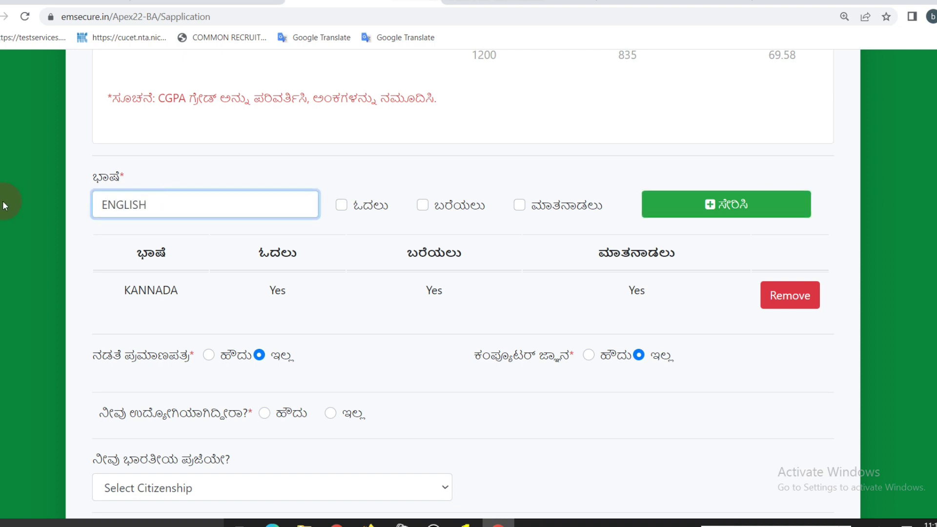
pyautogui.click(346, 205)
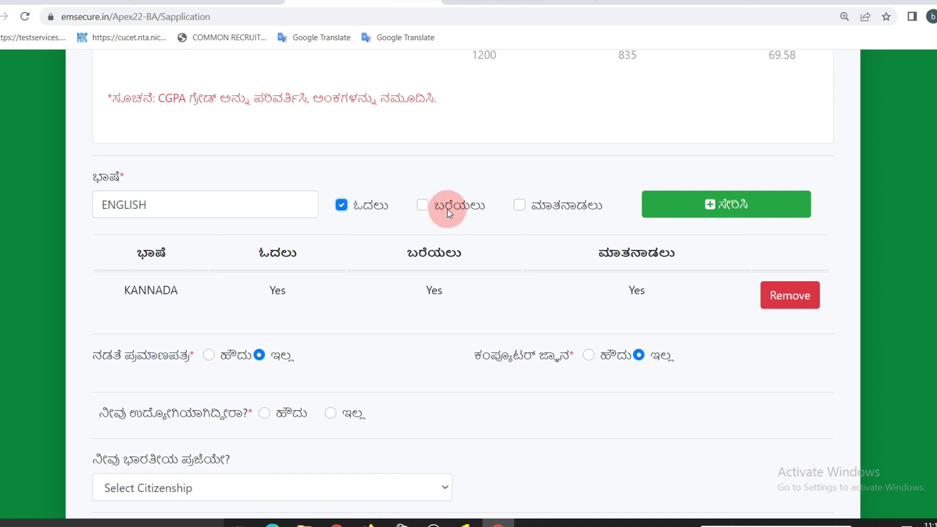
pyautogui.click(519, 205)
pyautogui.click(425, 206)
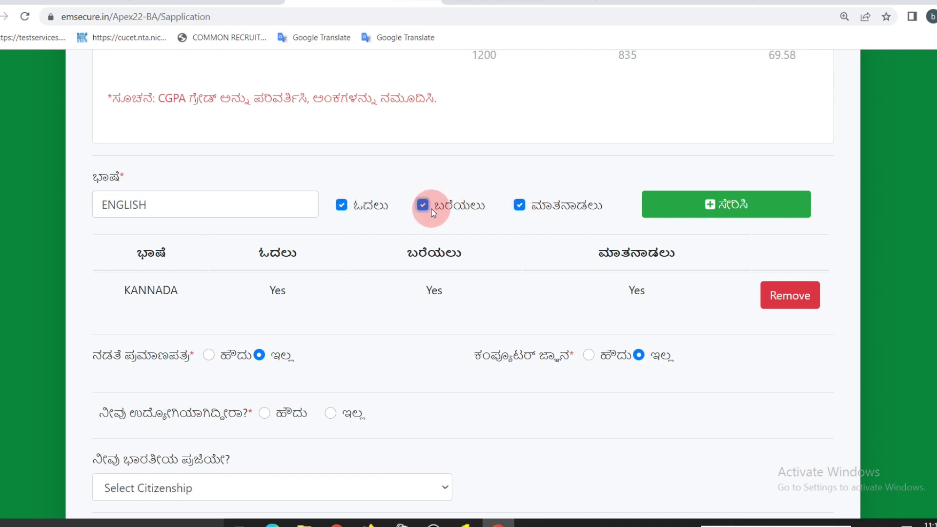
pyautogui.click(708, 205)
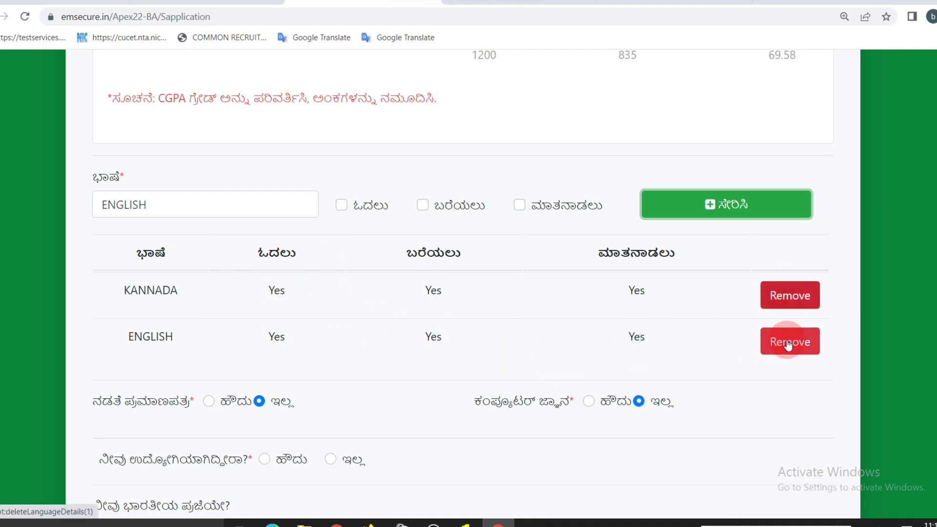
# Step: Answer Yes for conduct certificate and computer knowledge, and toggle the currently-employed answer
pyautogui.scroll(-4, 335, 341)
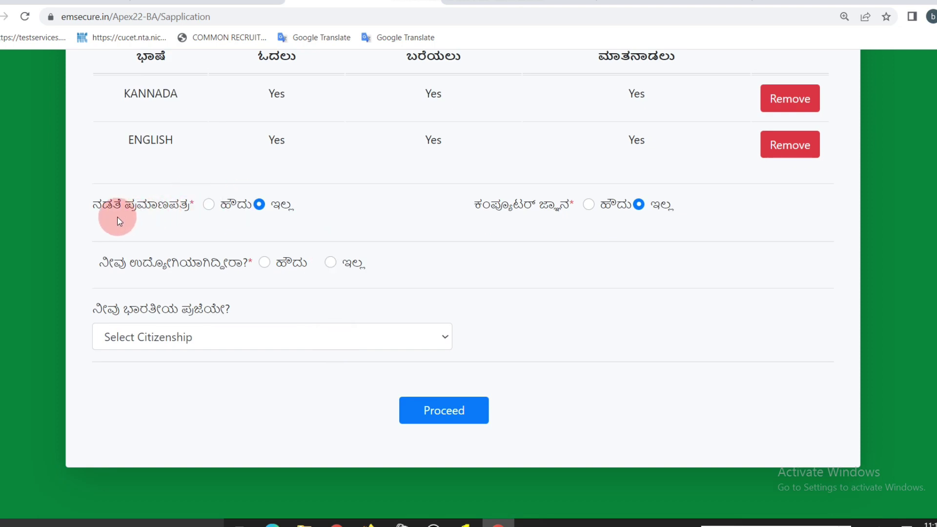
pyautogui.click(210, 209)
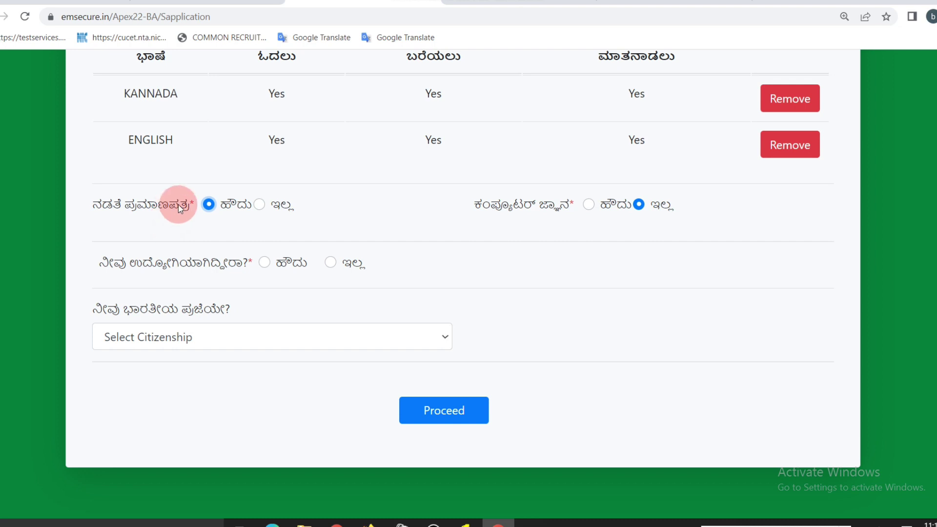
pyautogui.click(589, 205)
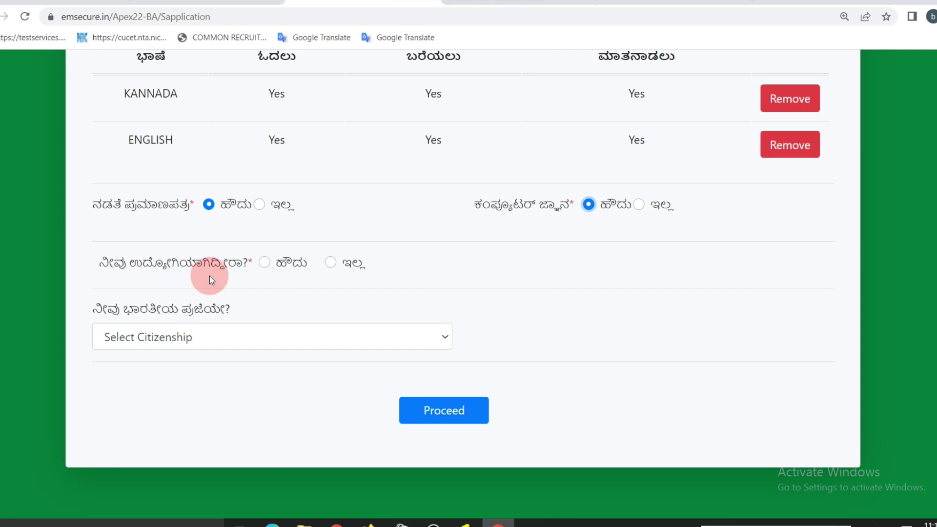
pyautogui.click(268, 262)
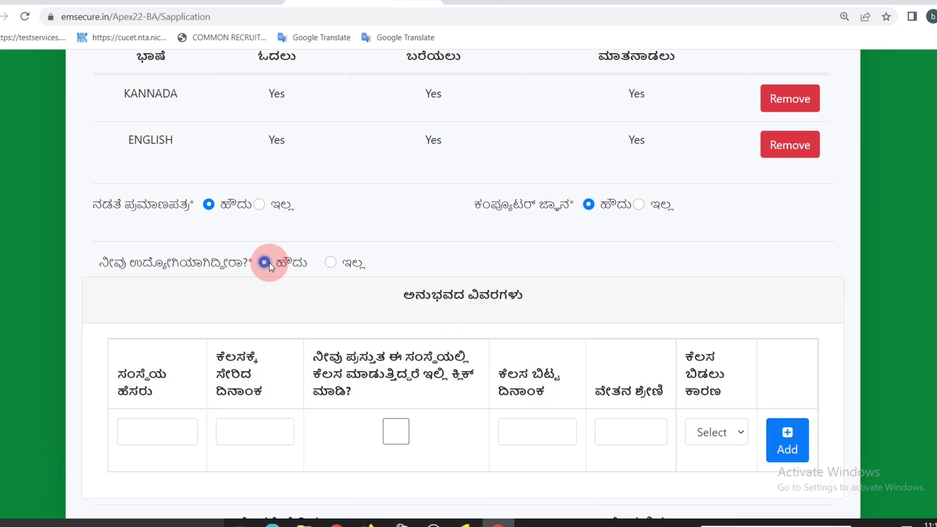
pyautogui.scroll(-2, 227, 263)
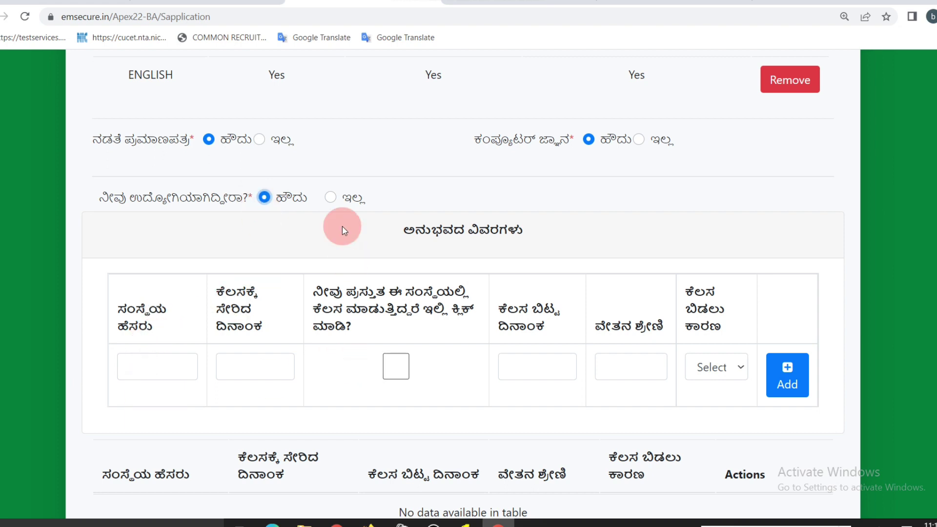
pyautogui.click(334, 198)
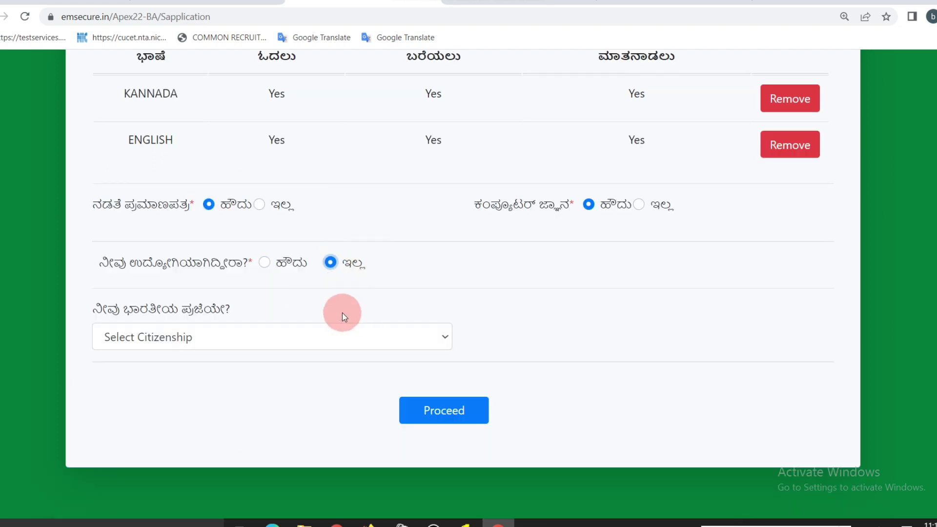
pyautogui.click(265, 263)
# Step: Try the current-job checkbox, leaving date and leaving-reason dropdown, then answer ಇಲ್ಲ (No) to currently employed
pyautogui.scroll(-2, 286, 283)
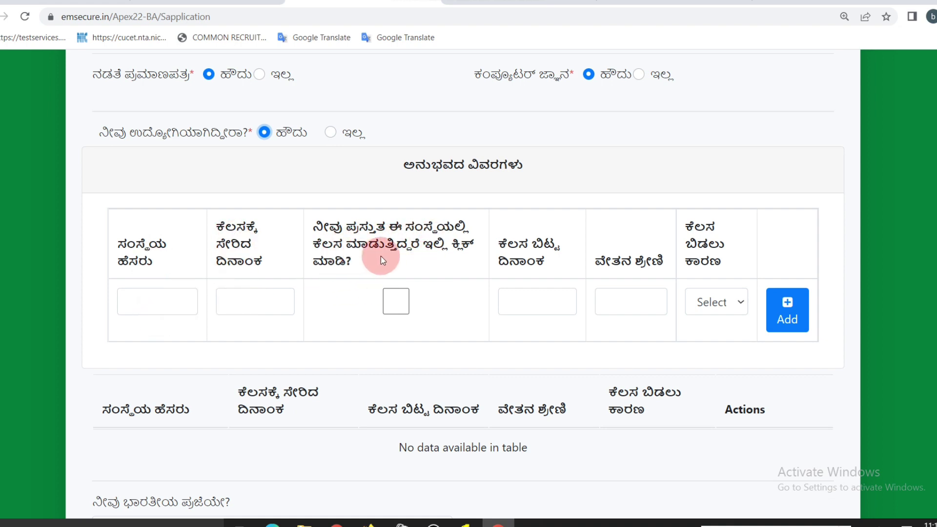
pyautogui.click(396, 303)
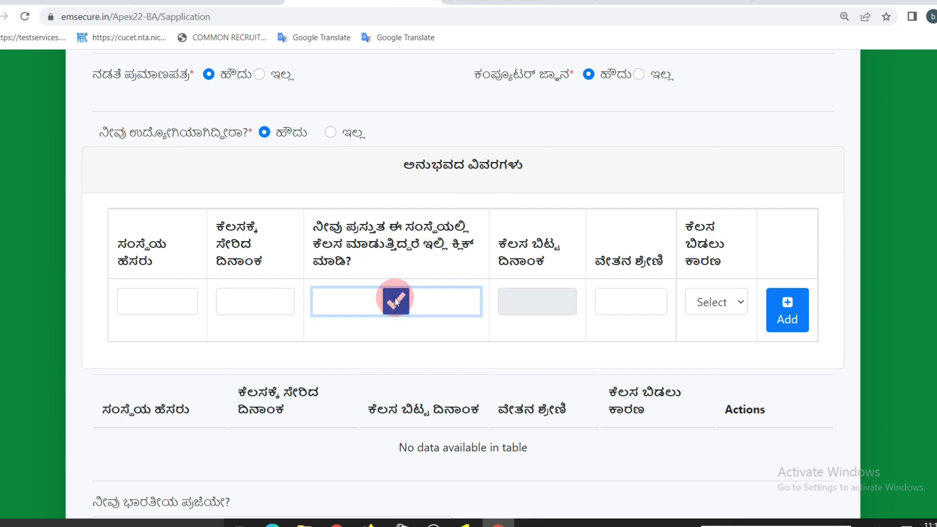
pyautogui.click(396, 301)
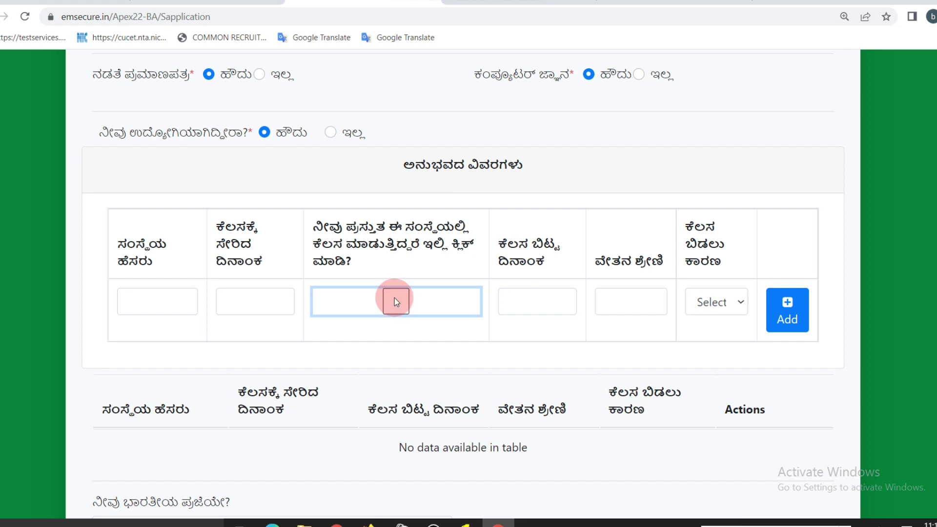
pyautogui.click(515, 295)
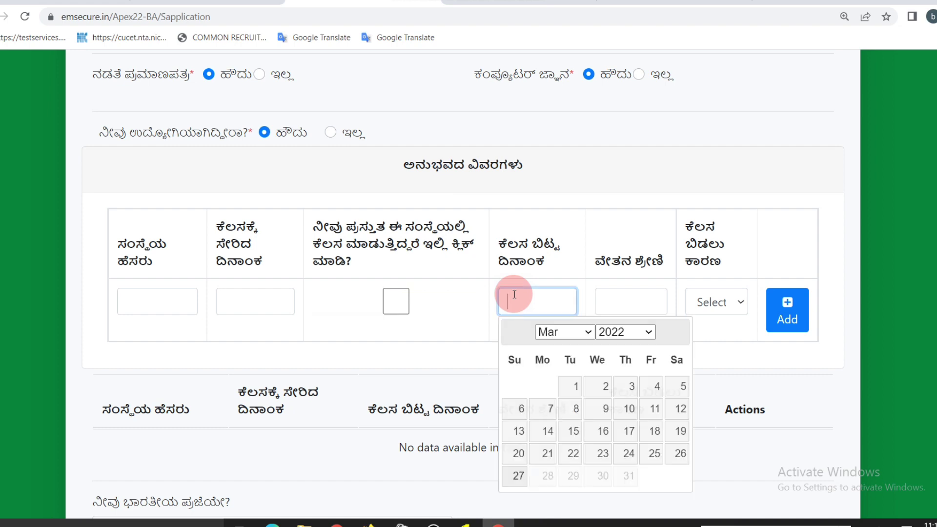
pyautogui.click(606, 299)
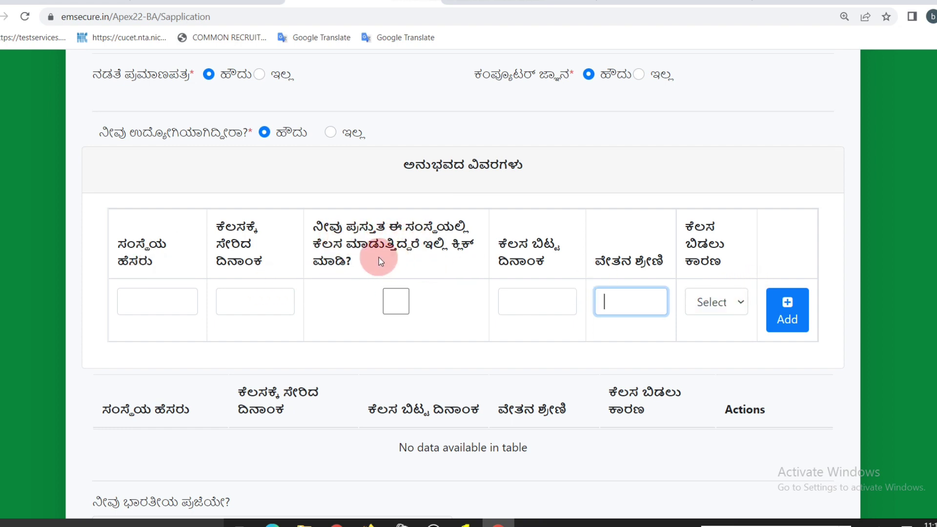
pyautogui.click(395, 303)
pyautogui.click(396, 300)
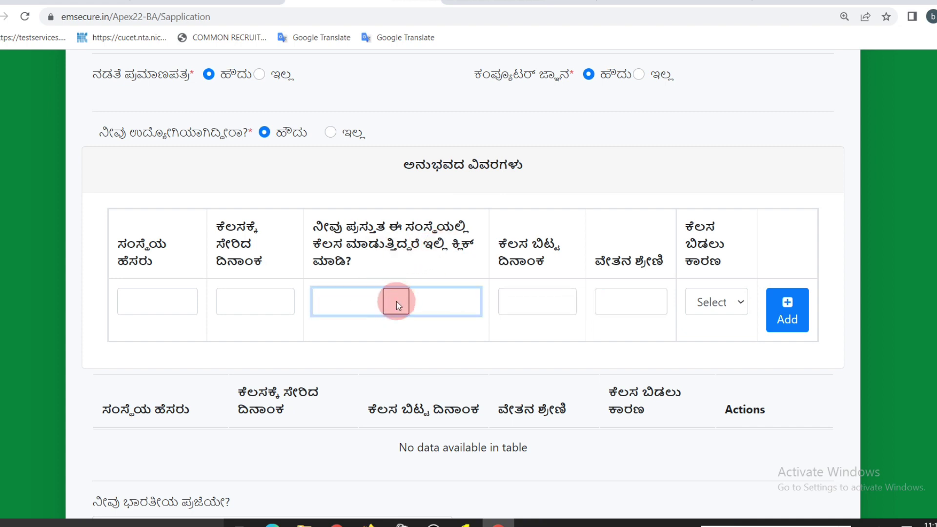
pyautogui.click(710, 301)
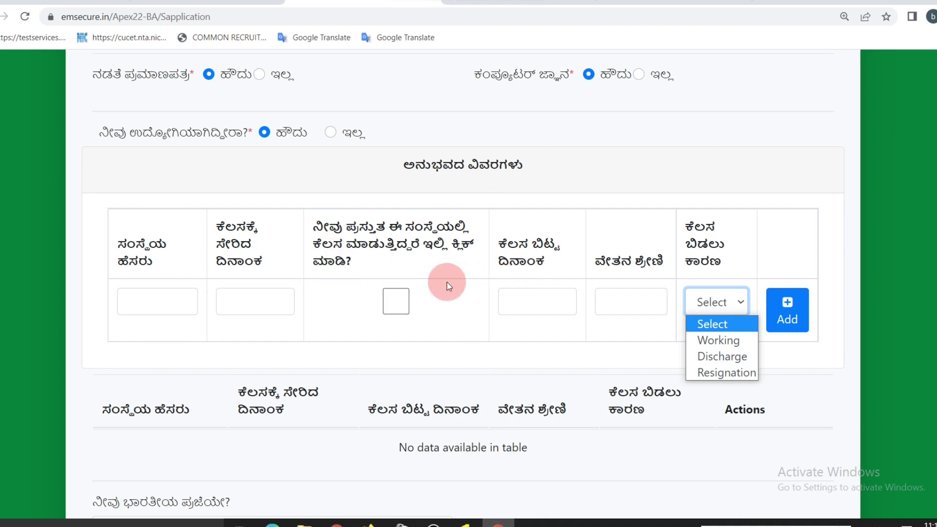
pyautogui.click(331, 131)
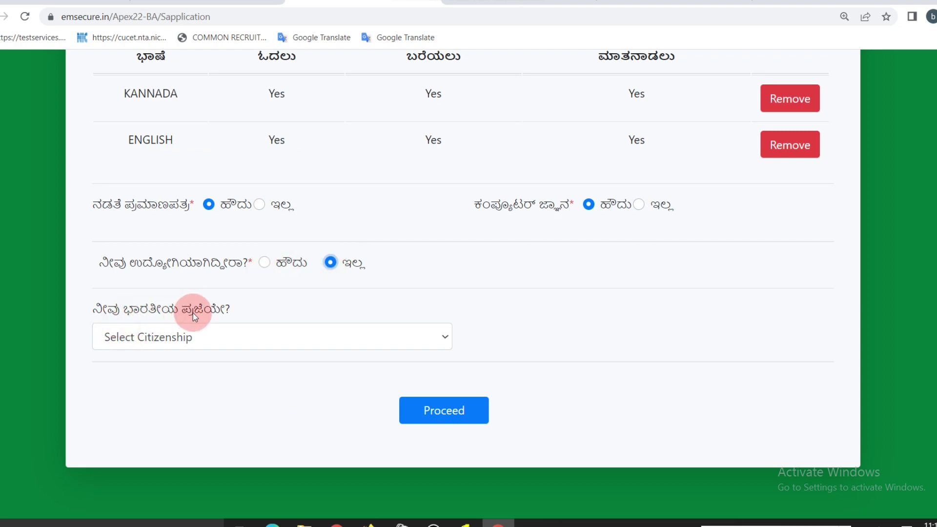
# Step: Choose Yes in the Select Citizenship dropdown and proceed to the preview
pyautogui.click(131, 337)
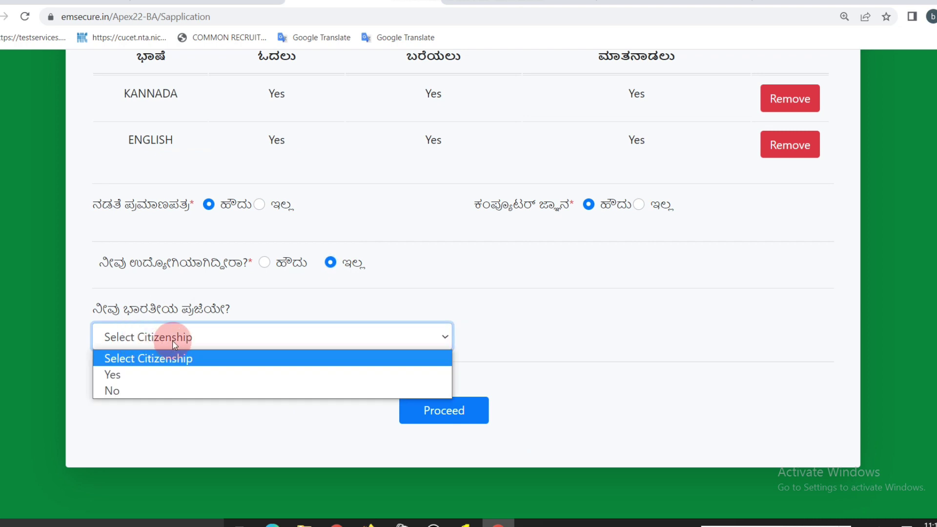
pyautogui.click(133, 375)
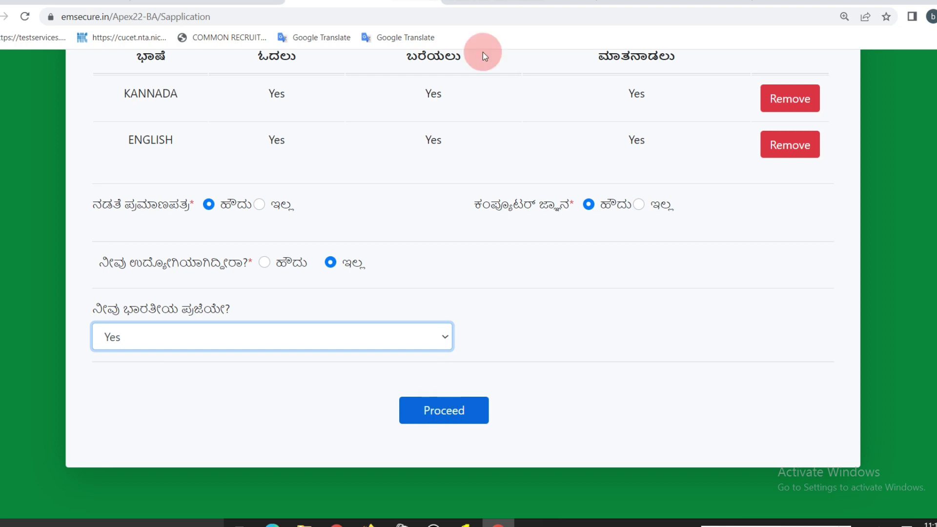
pyautogui.click(517, 1)
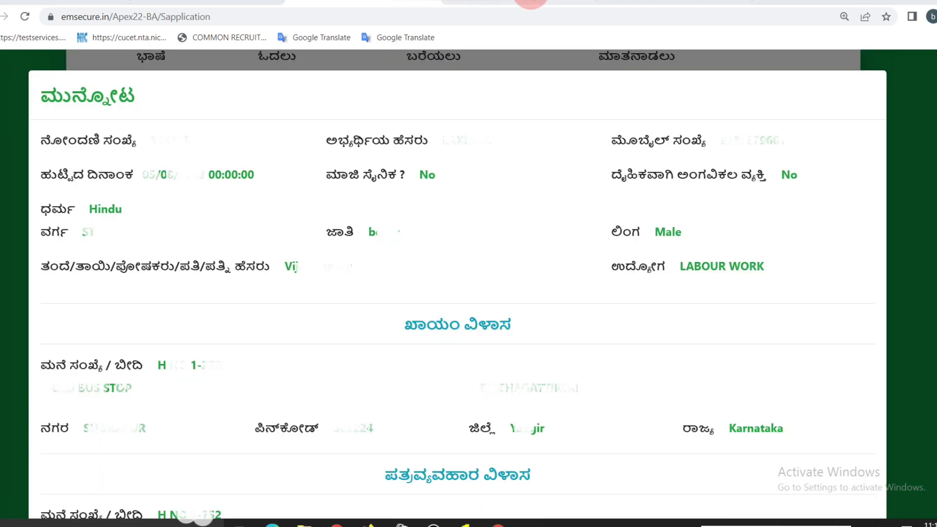
# Step: Review the preview, tick the ಘೋಷಣೆ declaration checkbox and submit the application
pyautogui.click(480, 142)
pyautogui.scroll(-15, 366, 283)
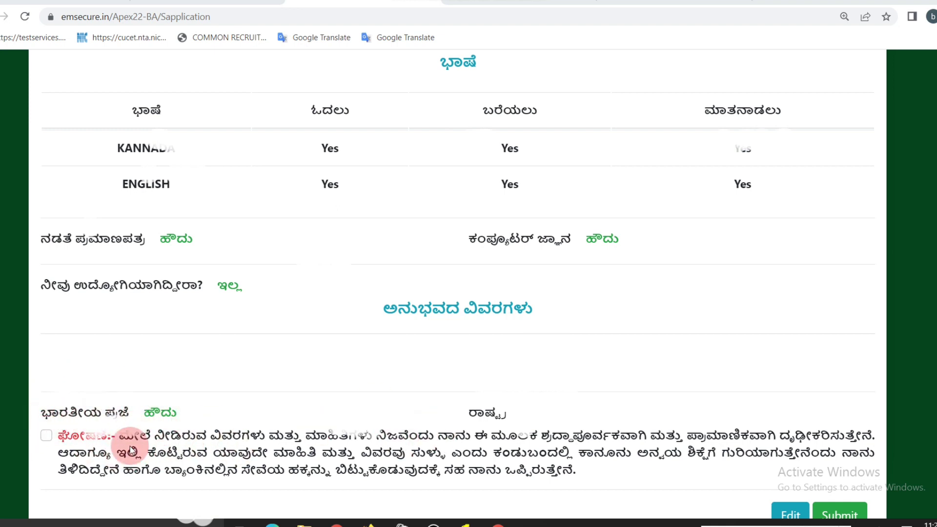
pyautogui.scroll(-1, 247, 424)
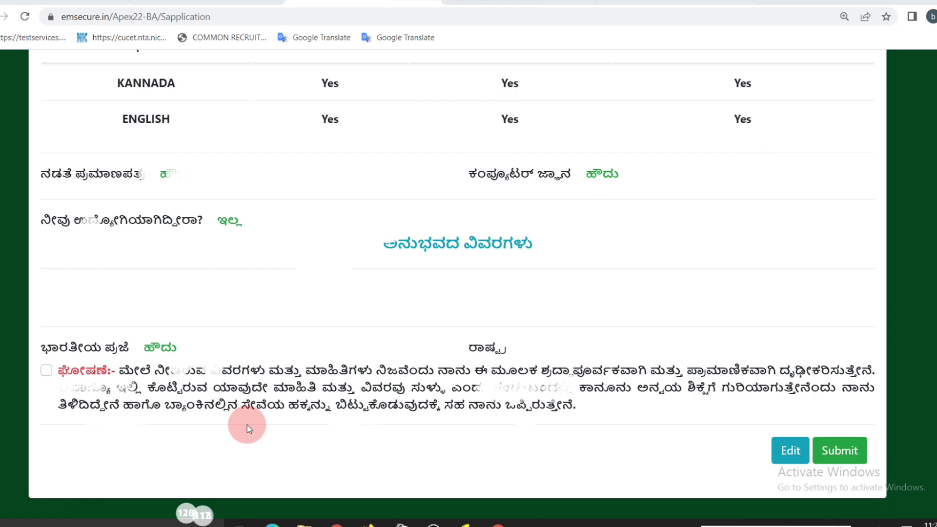
pyautogui.click(46, 371)
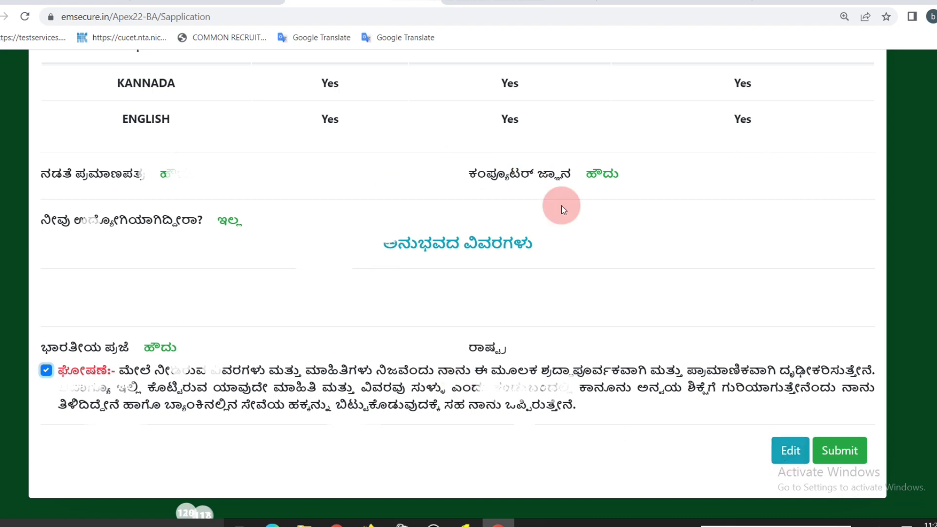
pyautogui.click(838, 453)
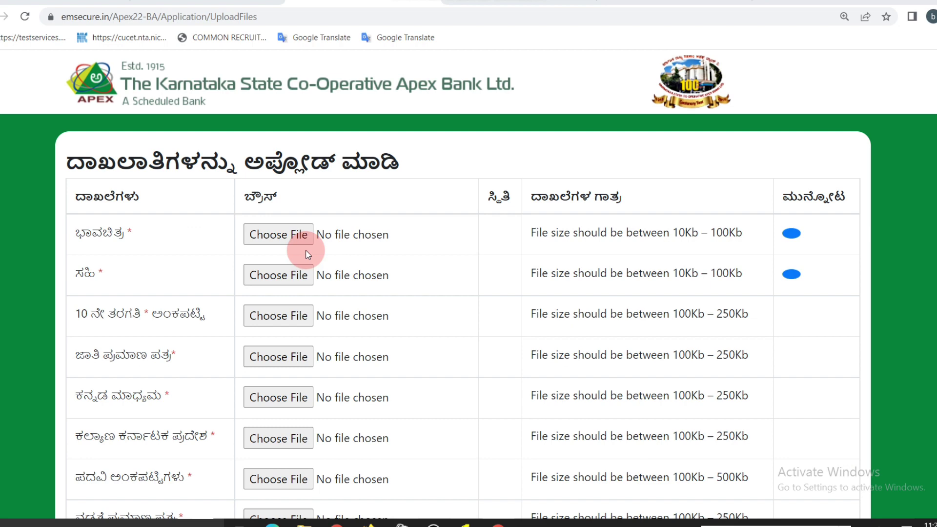
# Step: Go through the eight-document Upload Files list and submit the upload form
pyautogui.scroll(-1, 348, 251)
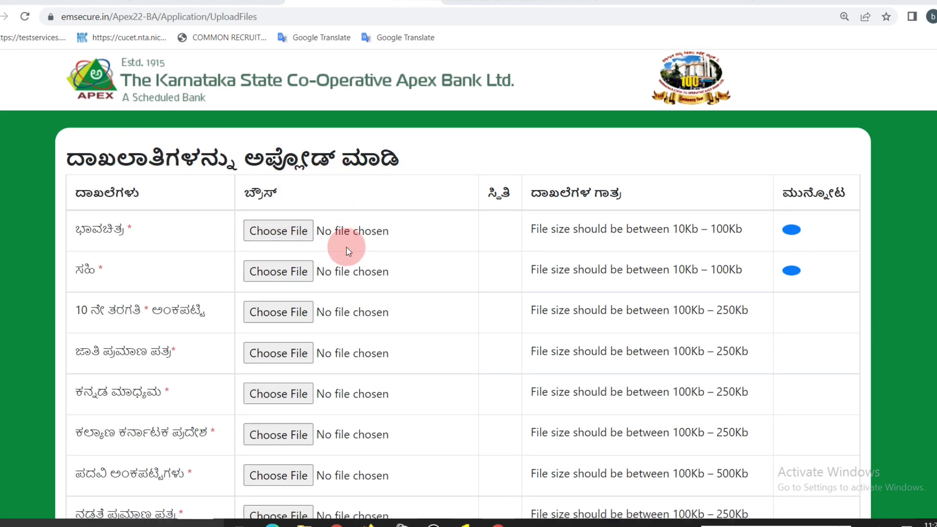
pyautogui.scroll(-1, 348, 251)
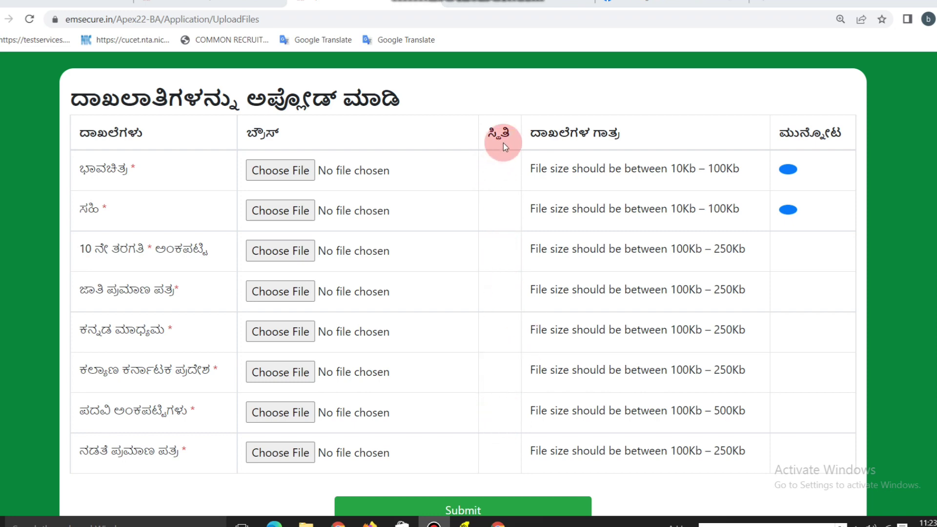
pyautogui.scroll(-1, 504, 144)
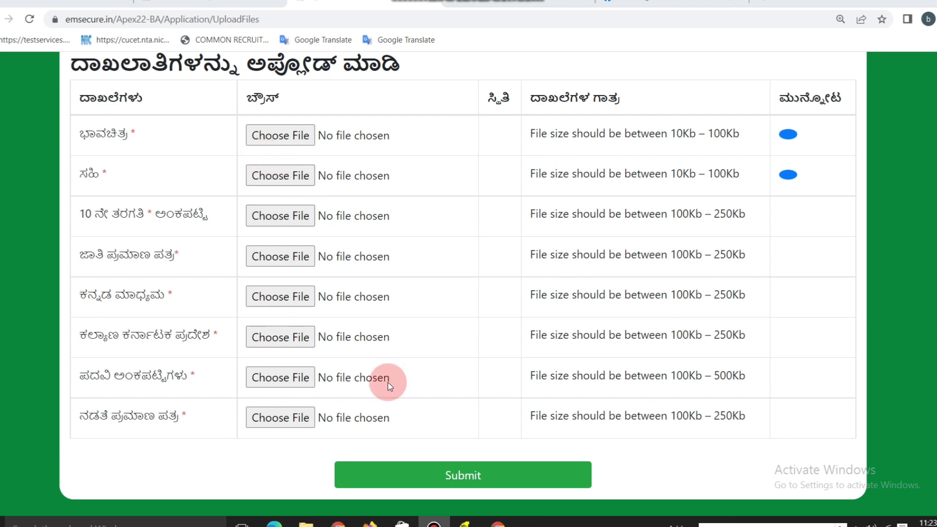
pyautogui.click(463, 479)
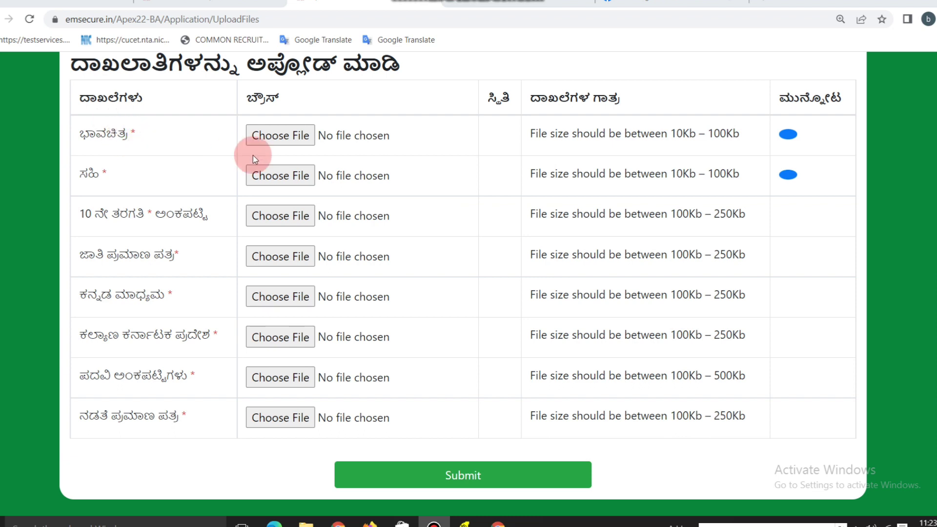
pyautogui.click(490, 488)
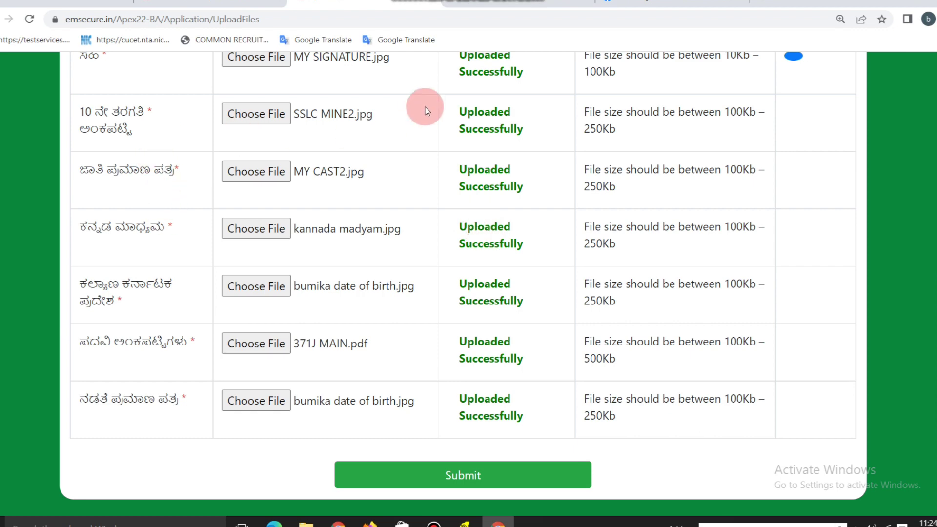
# Step: Confirm every document row reads Uploaded Successfully and submit to reach the payment gateway
pyautogui.scroll(3, 491, 204)
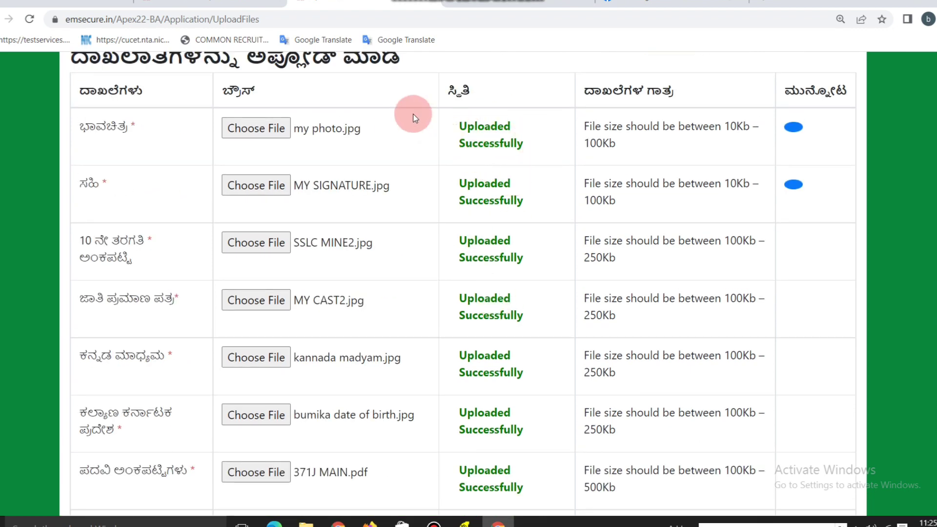
pyautogui.scroll(-1, 489, 326)
pyautogui.scroll(-1, 489, 330)
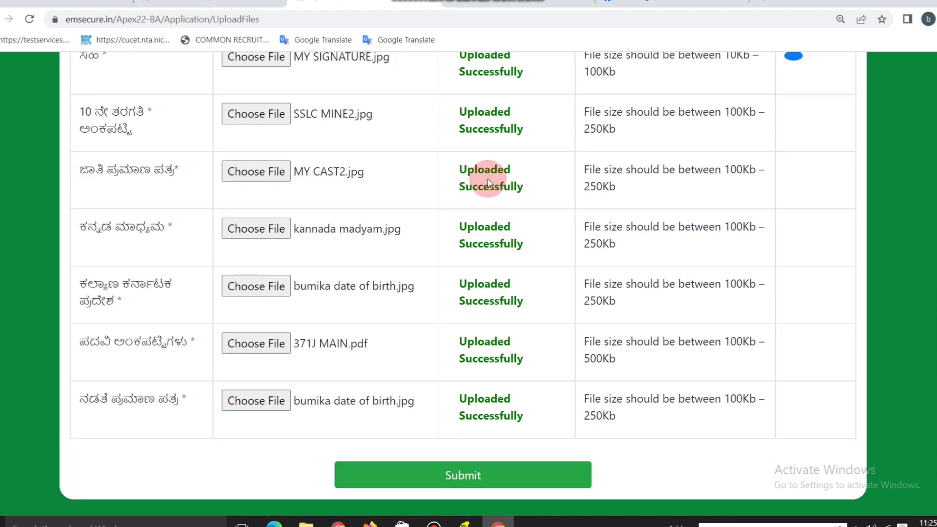
pyautogui.scroll(2, 486, 182)
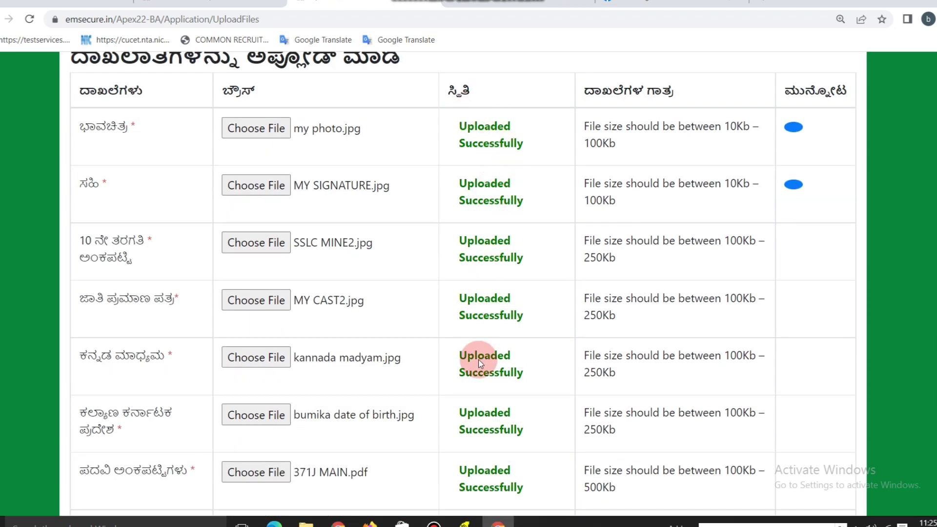
pyautogui.scroll(-2, 476, 380)
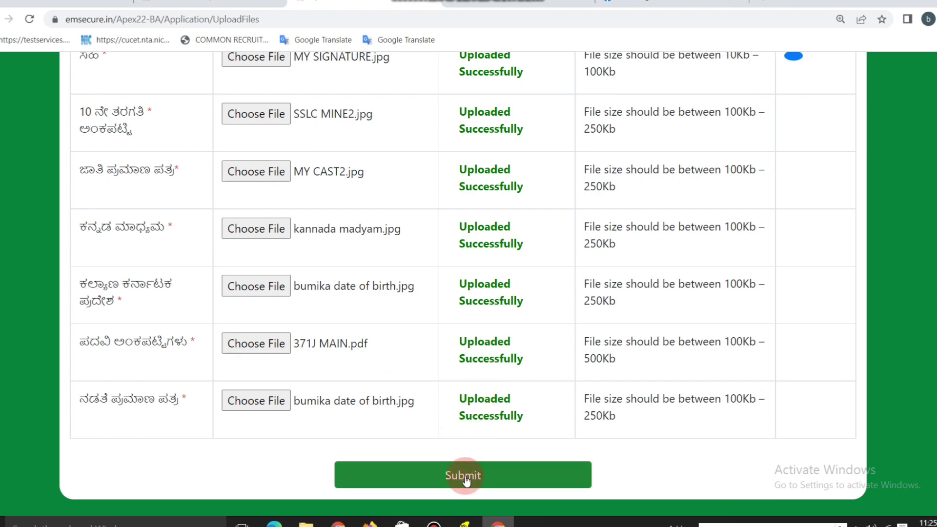
pyautogui.click(533, 3)
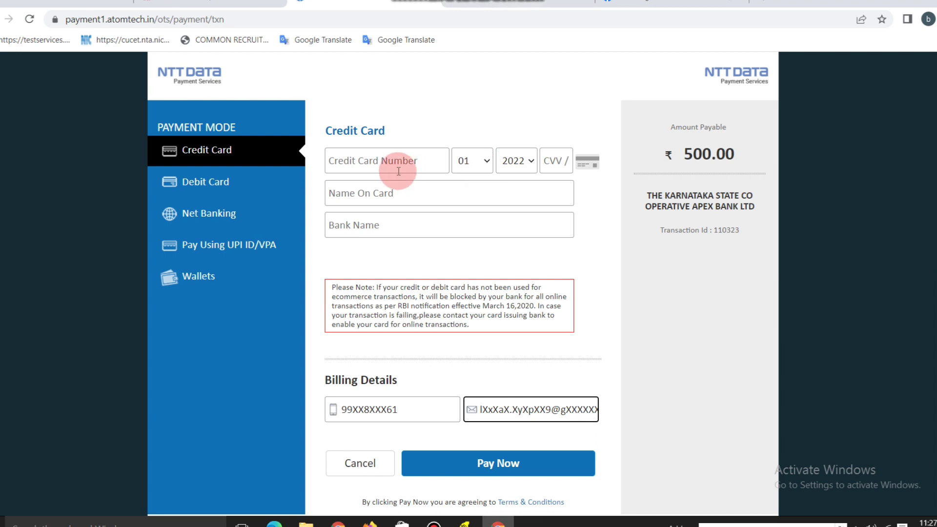
# Step: Choose Debit Card as payment mode and go through the card number, name on card and bank name fields
pyautogui.click(193, 182)
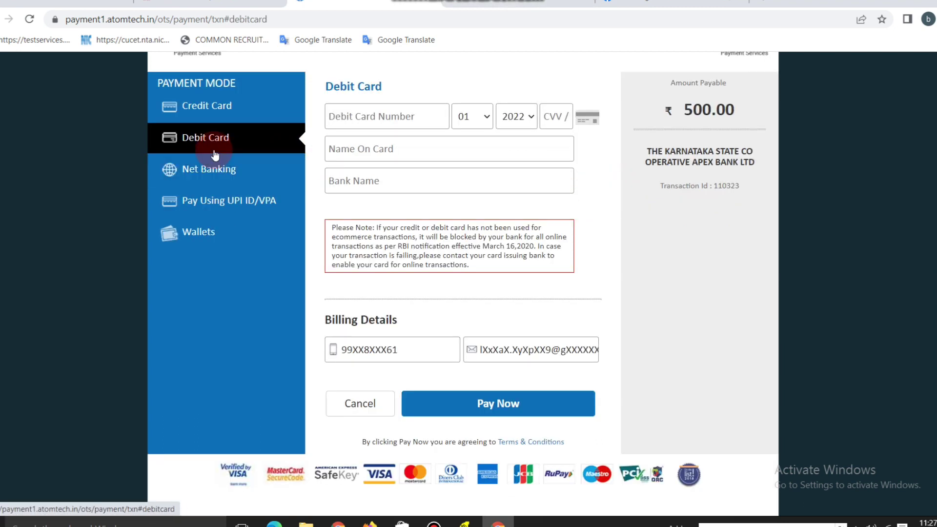
pyautogui.click(347, 115)
pyautogui.click(405, 153)
pyautogui.click(378, 182)
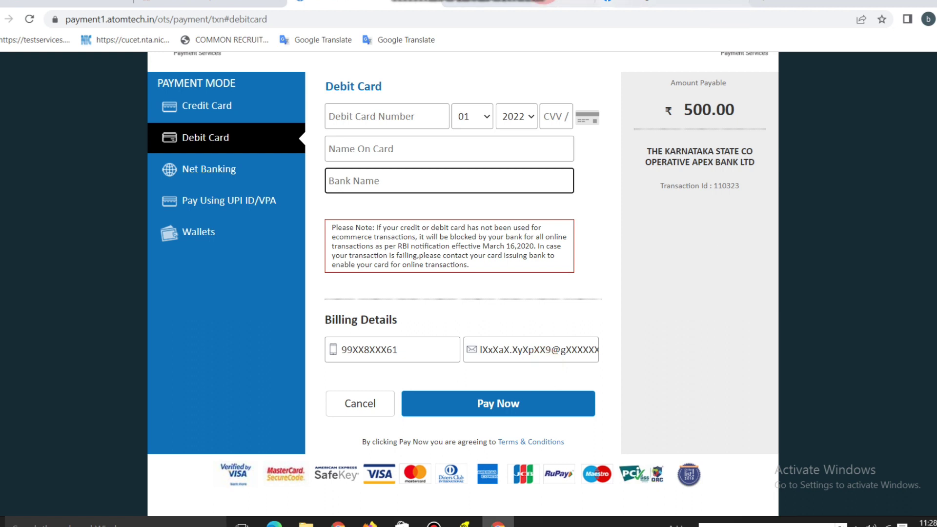
pyautogui.click(524, 3)
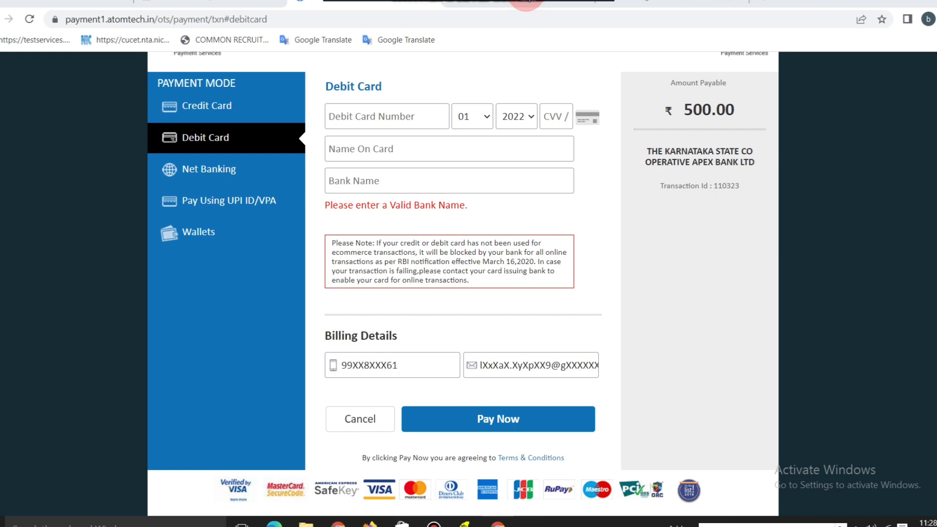
pyautogui.click(527, 2)
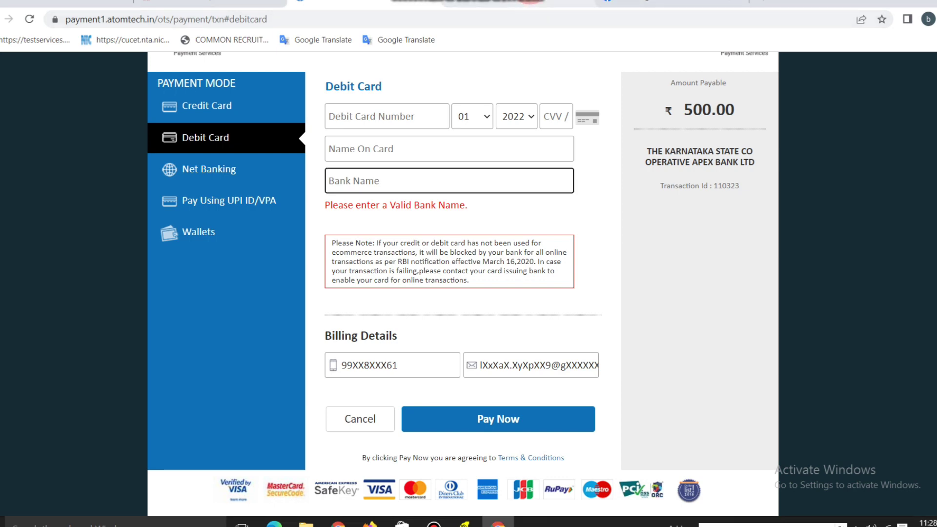